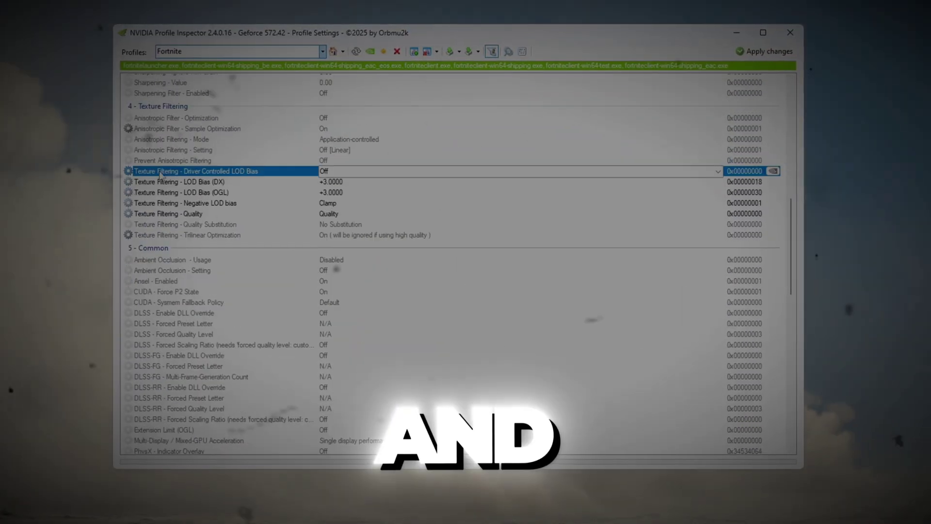
Step: Run gpedit.msc from the Run dialog to open the Local Group Policy Editor
click(161, 182)
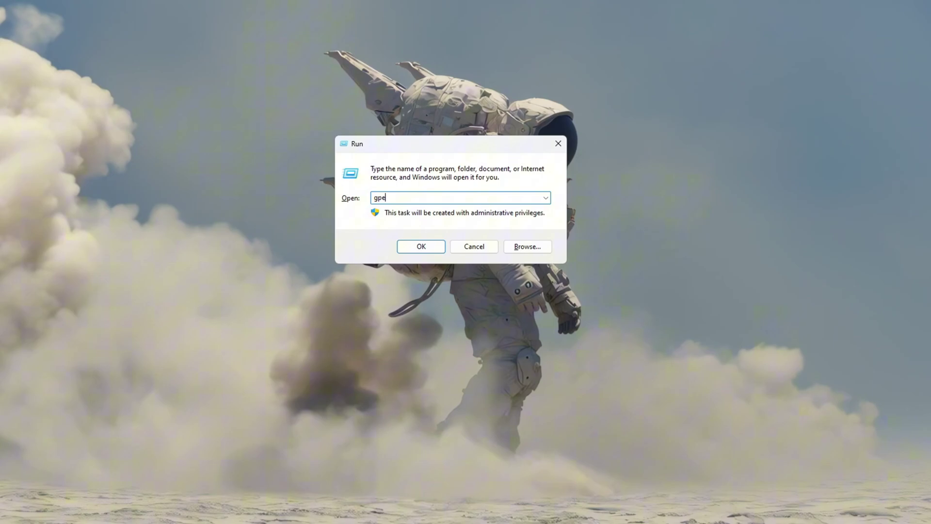
text(t.msc)
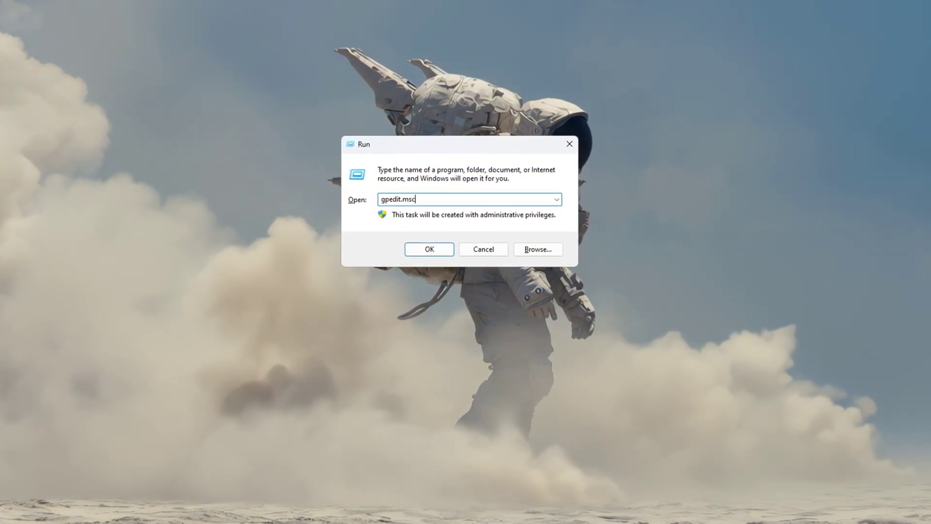
drag(416, 198, 312, 199)
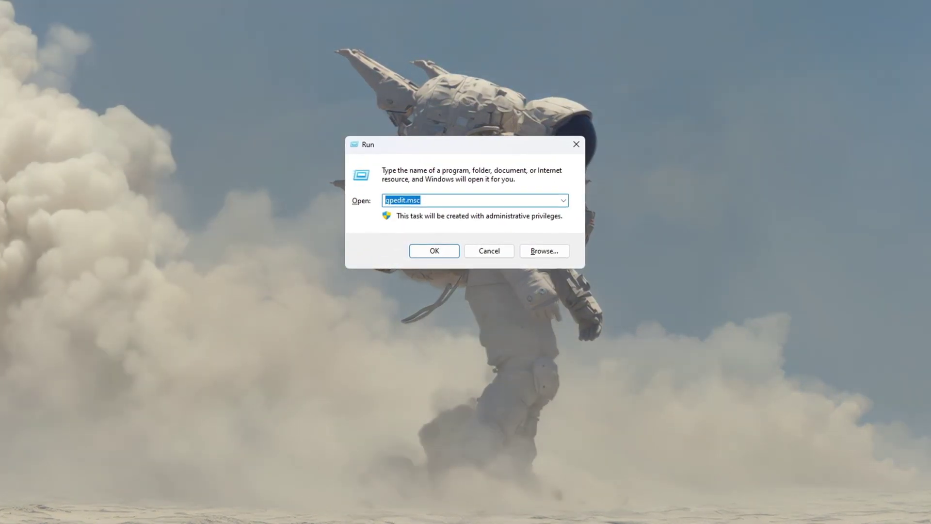
click(447, 257)
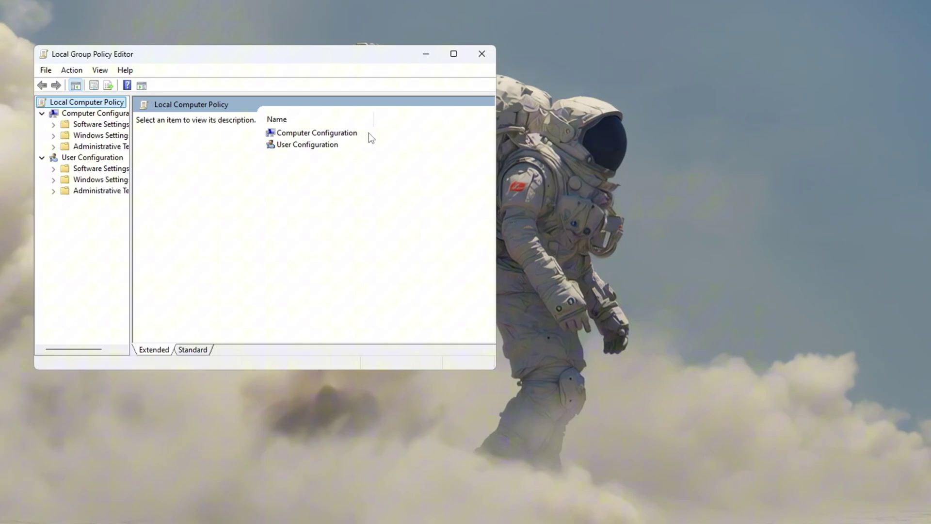
Step: Expand Computer Configuration > Administrative Templates > System in the policy tree
click(320, 133)
double_click(324, 135)
double_click(315, 156)
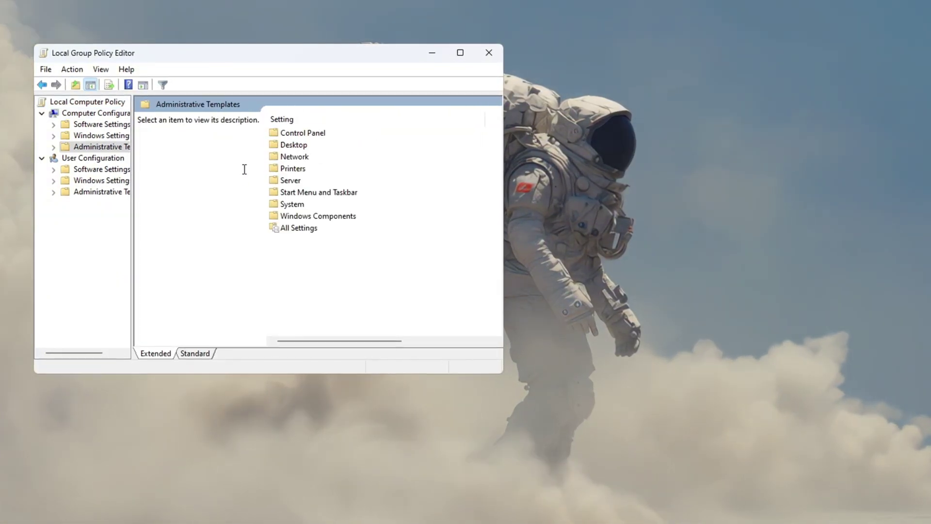
click(288, 205)
double_click(291, 206)
Step: Enable Turn off Power Throttling under Power Management > Power Throttling Settings
scroll(328, 184, down, 5)
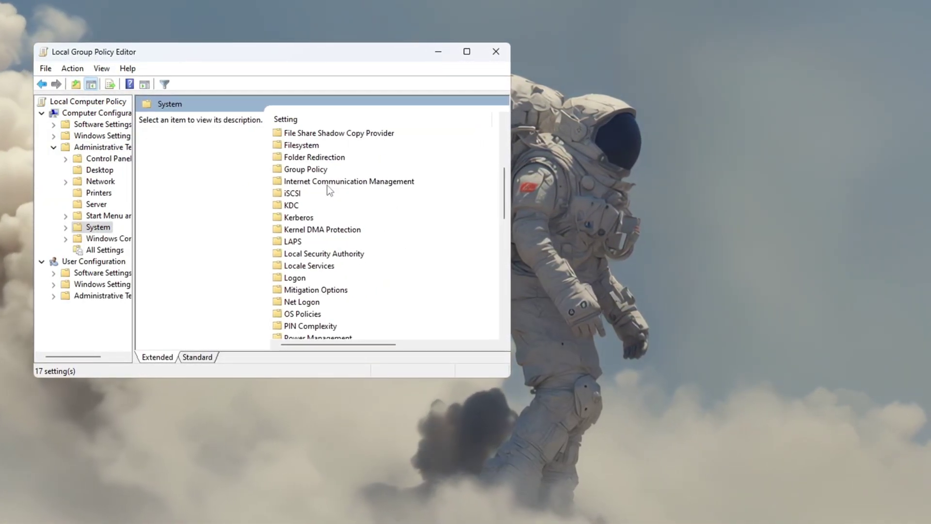
scroll(326, 186, down, 2)
scroll(328, 228, down, 1)
double_click(328, 233)
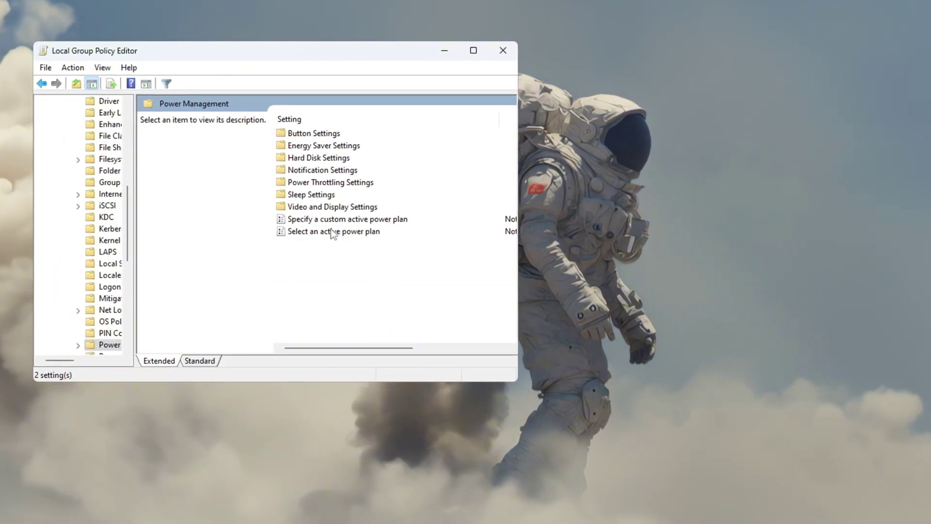
double_click(329, 184)
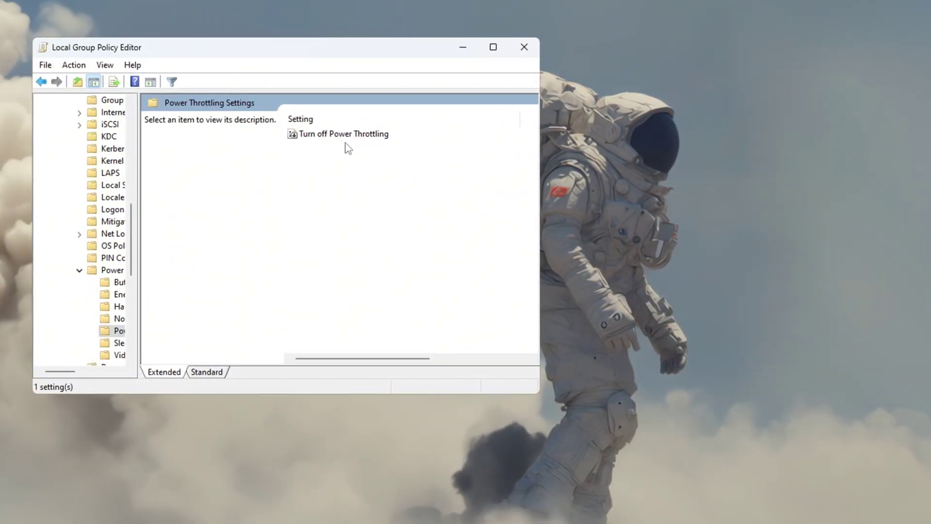
double_click(338, 136)
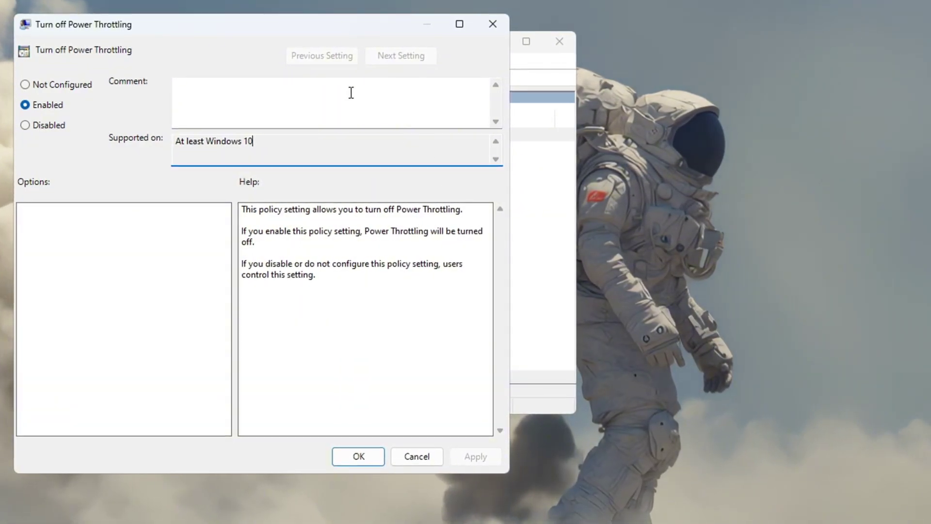
click(365, 461)
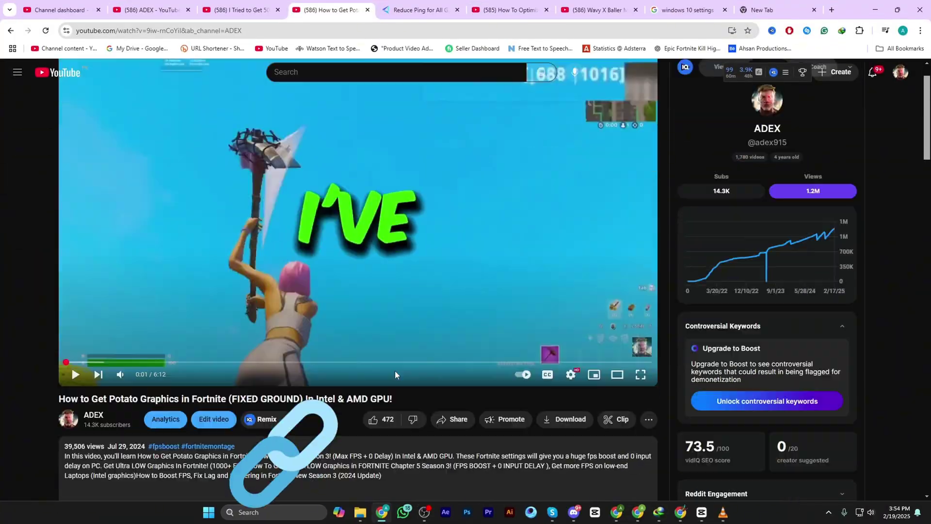
scroll(393, 368, down, 4)
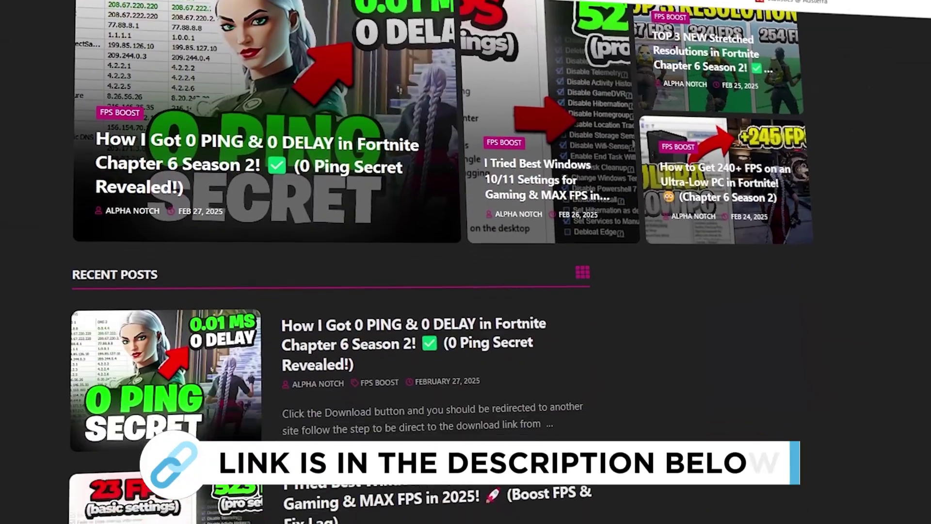
scroll(330, 262, down, 6)
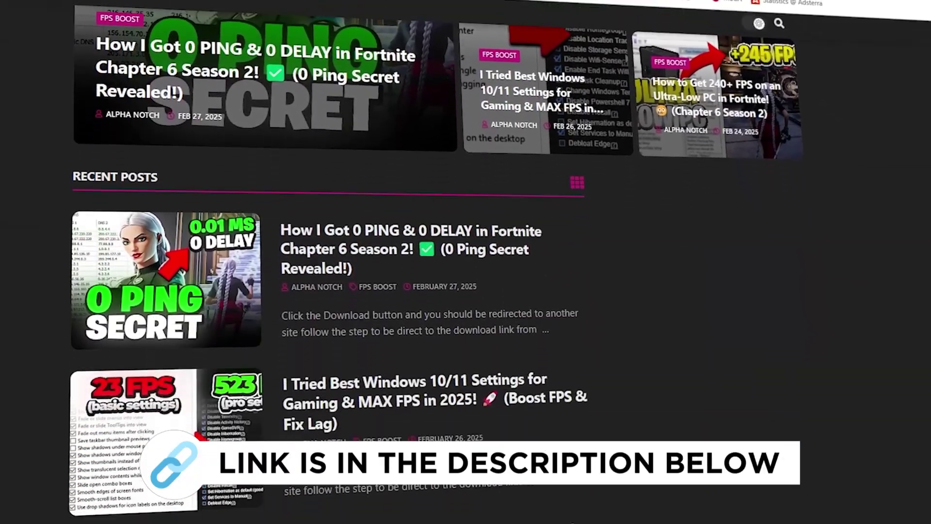
scroll(330, 262, down, 5)
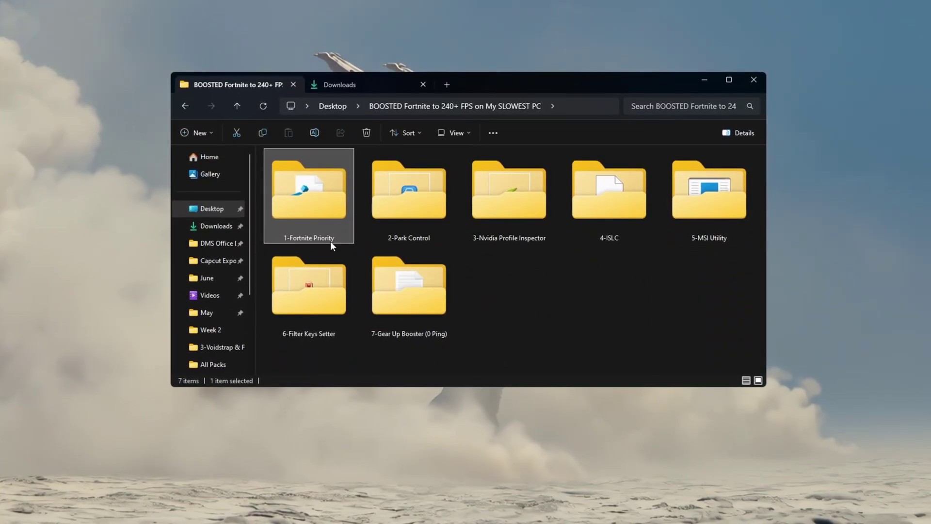
Step: Open the 1-Fortnite Priority folder and compare its Normal, Medium and High Priority .reg files
double_click(327, 206)
drag(315, 273, 507, 155)
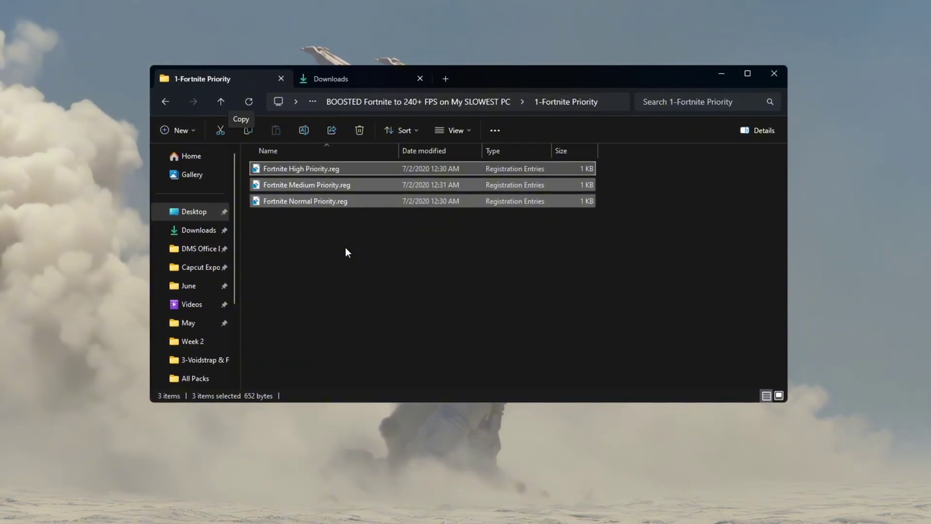
click(307, 214)
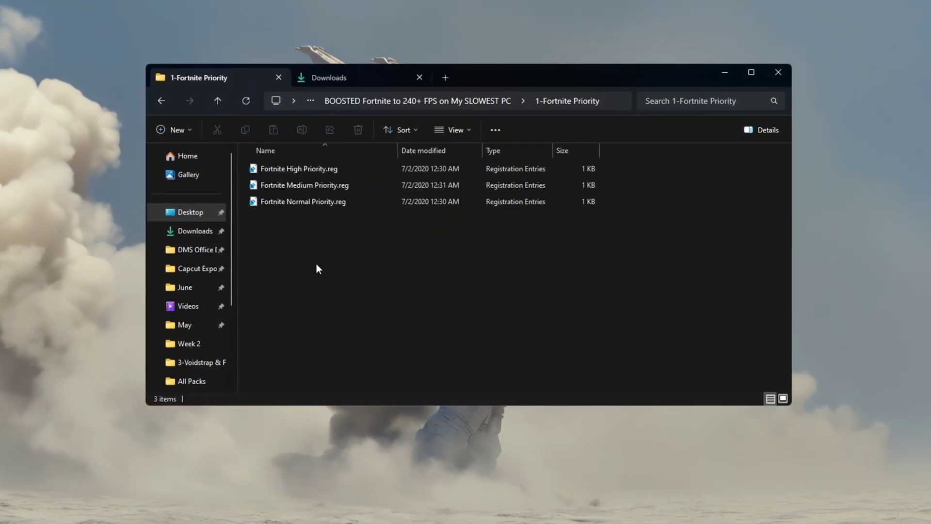
drag(317, 263, 459, 157)
click(316, 205)
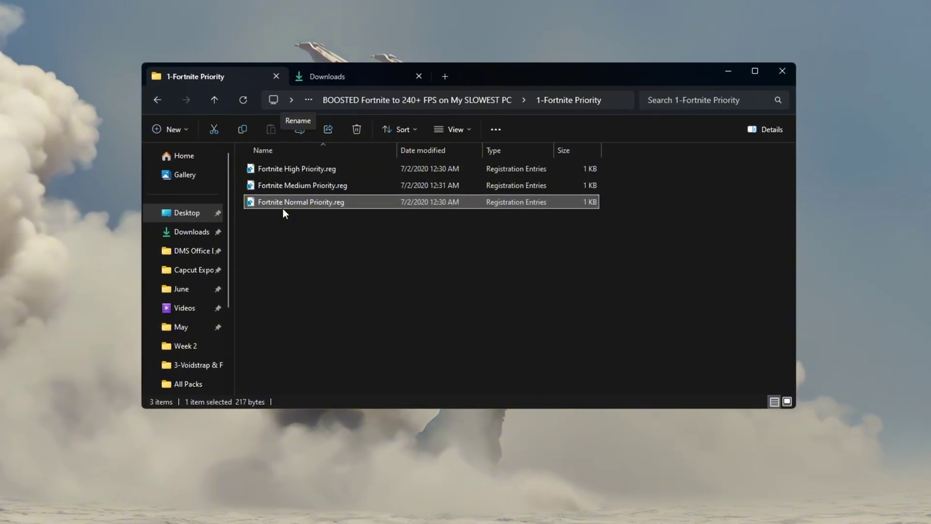
click(296, 186)
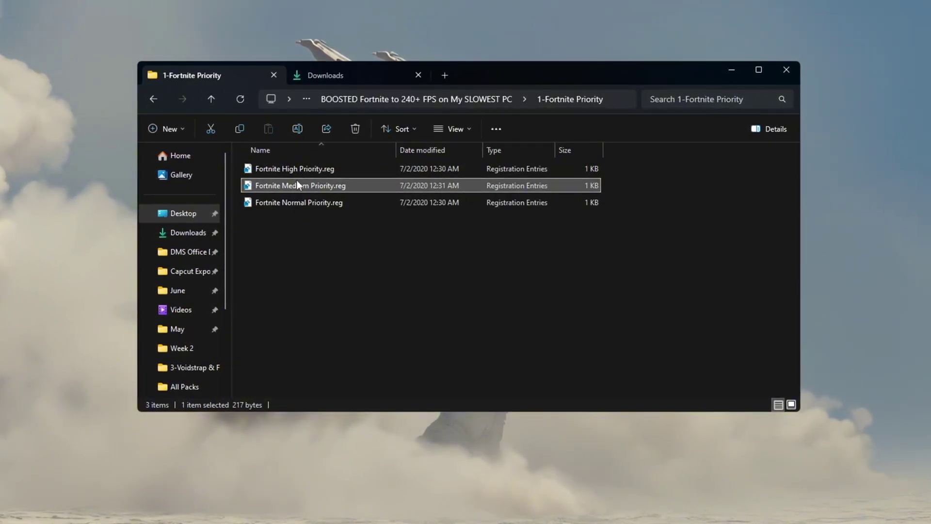
click(277, 169)
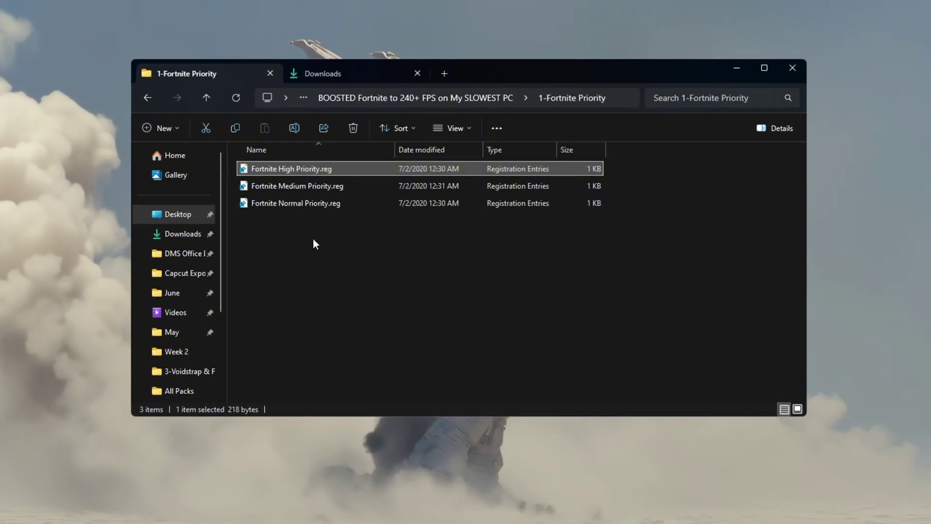
click(315, 204)
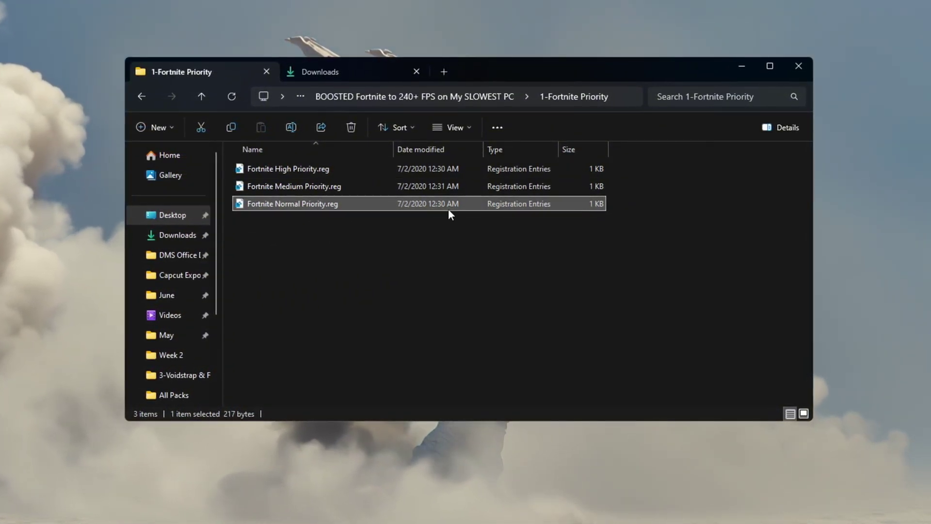
click(318, 187)
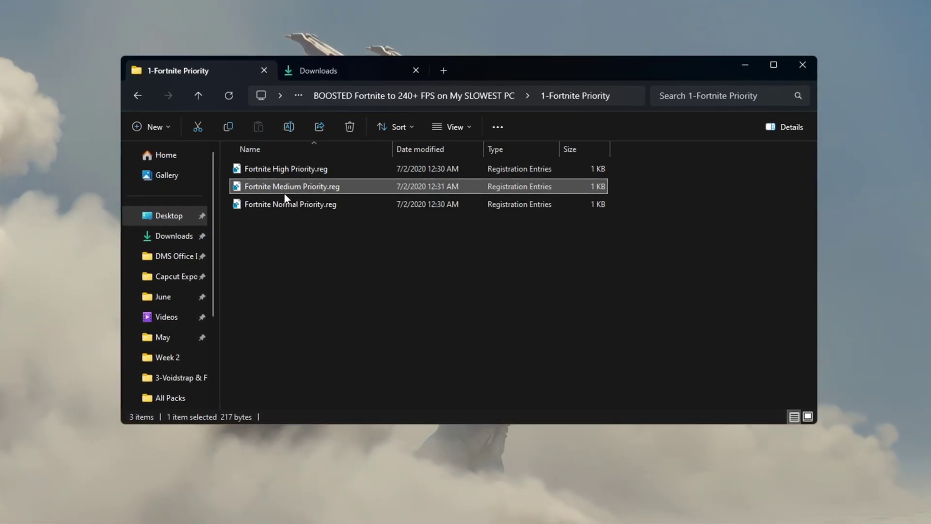
click(272, 168)
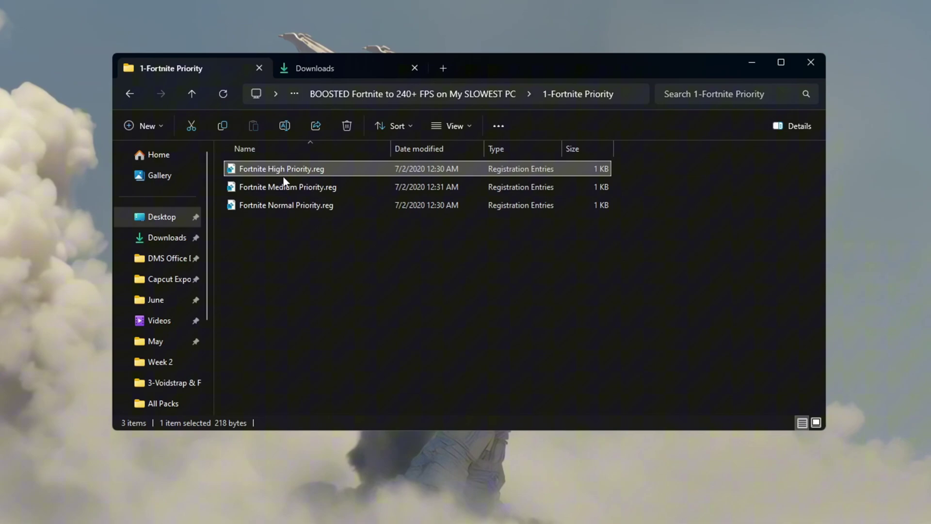
drag(312, 249, 474, 170)
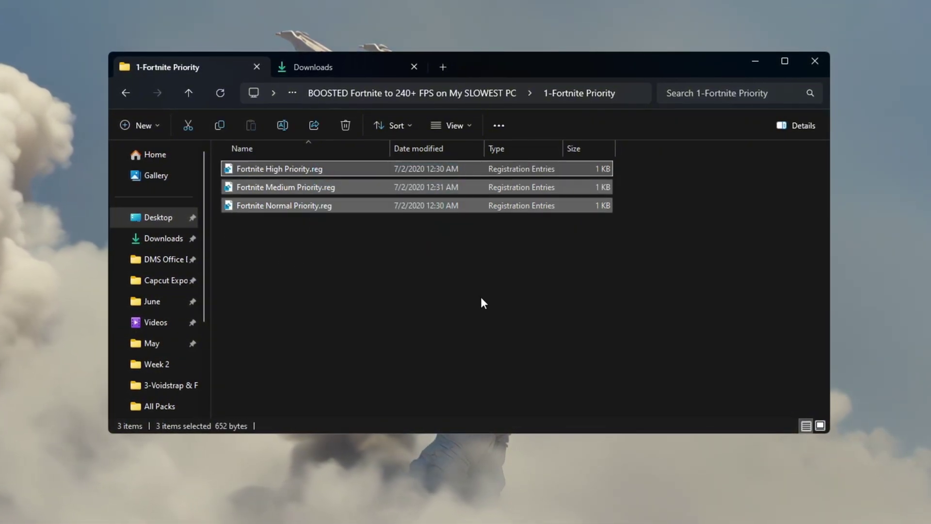
click(295, 207)
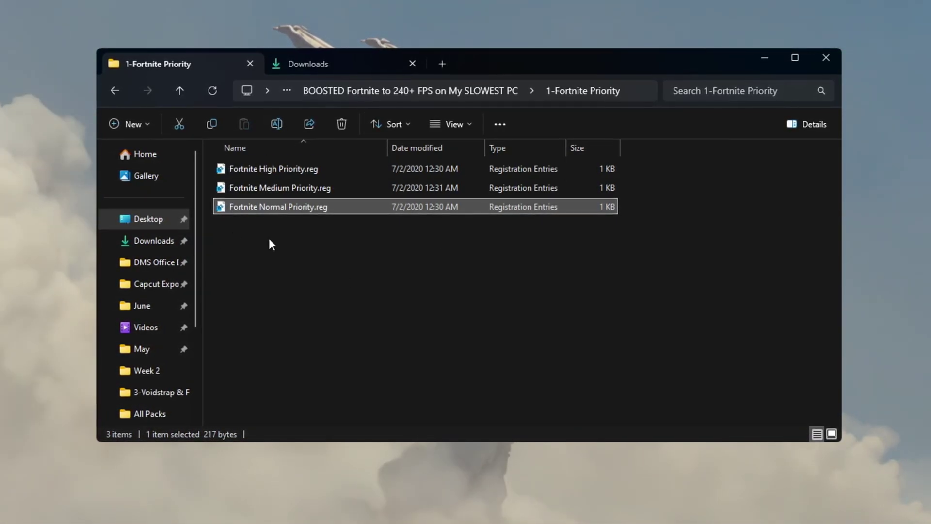
Step: Merge Fortnite Normal Priority.reg into the registry and dismiss the success message
double_click(351, 208)
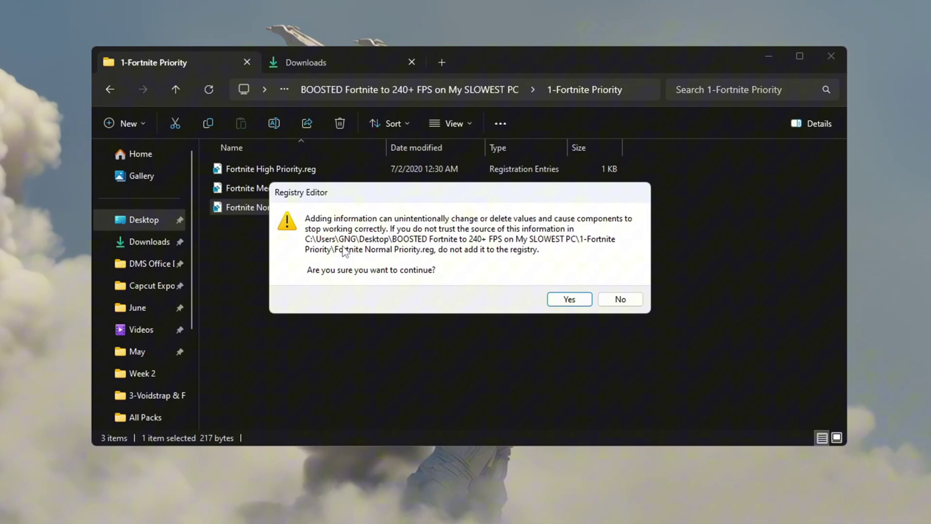
click(577, 301)
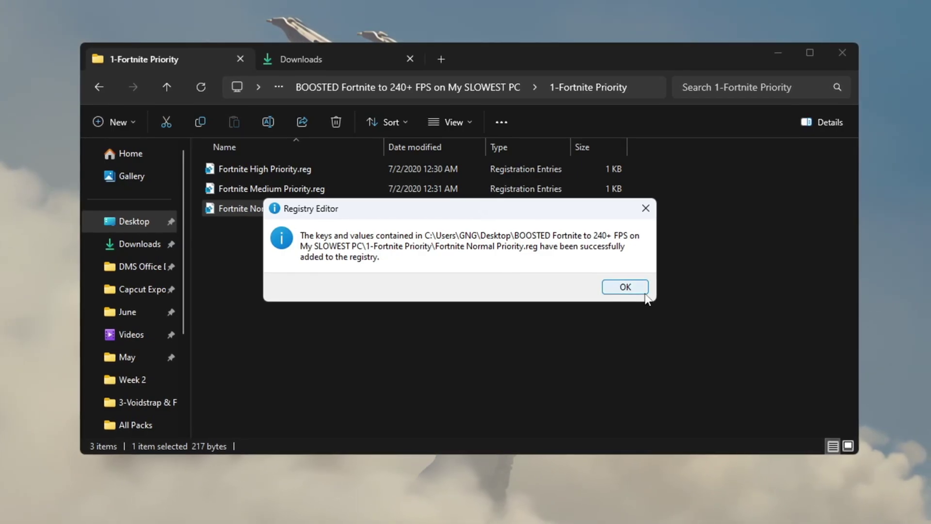
click(639, 287)
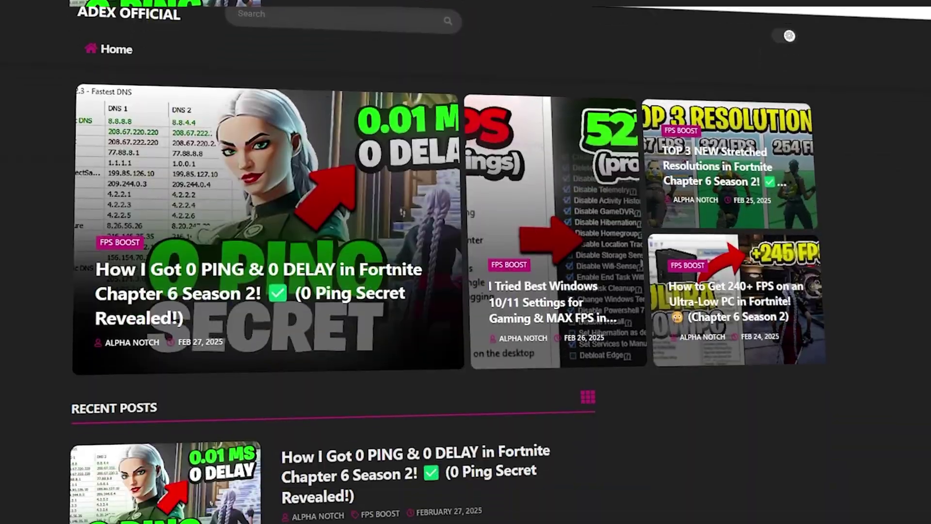
scroll(340, 291, down, 8)
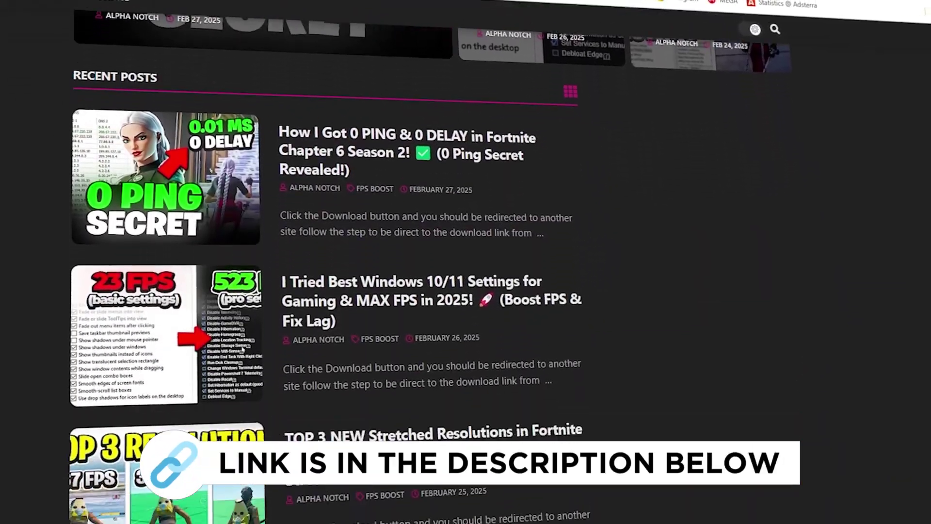
scroll(340, 291, down, 8)
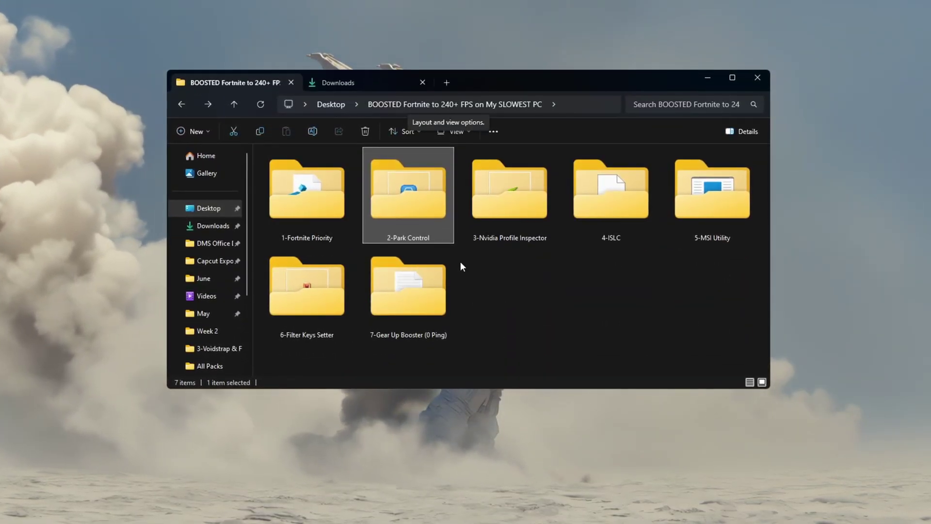
Step: Check the 2-Park Control folder, minimize Explorer, and launch ParkControl with a 'park' search
double_click(421, 185)
click(289, 168)
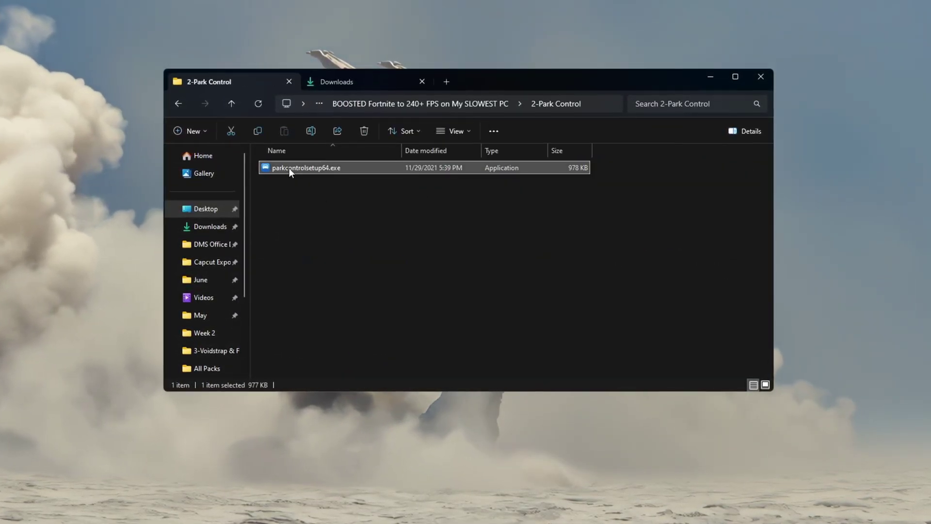
click(712, 76)
key(super)
text(park)
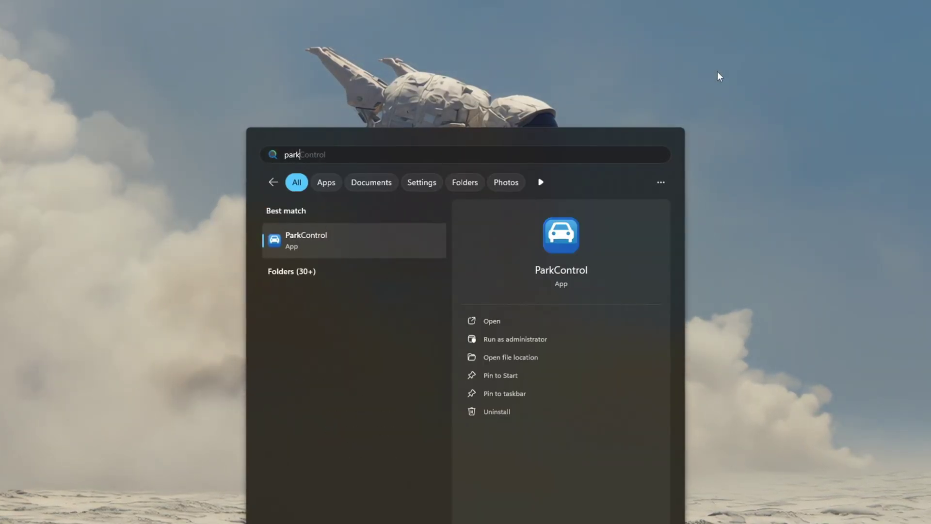
key(Return)
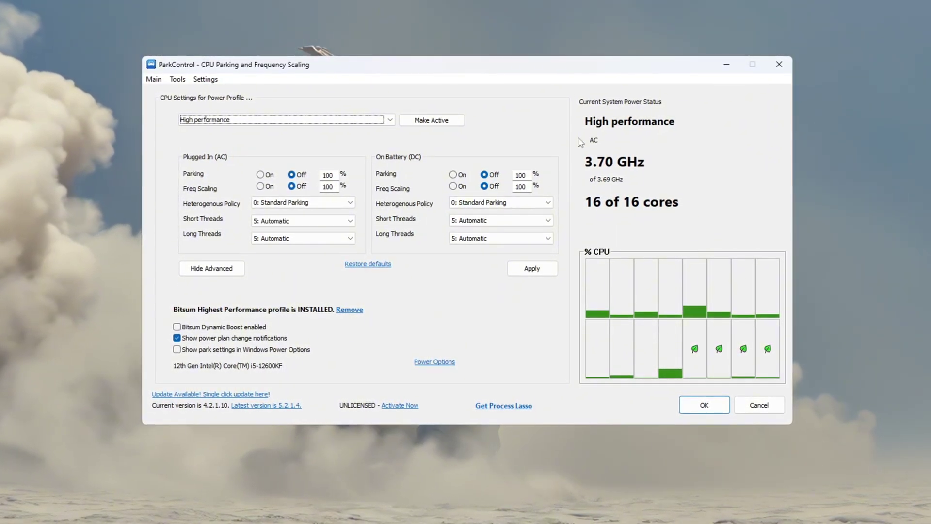
Step: Choose Bitsum Highest Performance as ParkControl's profile, cancelling Dynamic Boost so it stays off
click(219, 120)
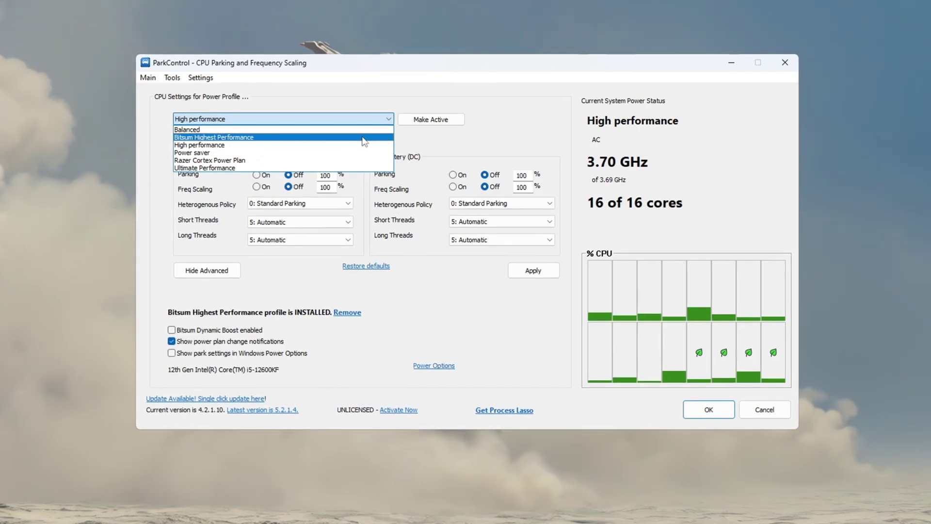
click(364, 139)
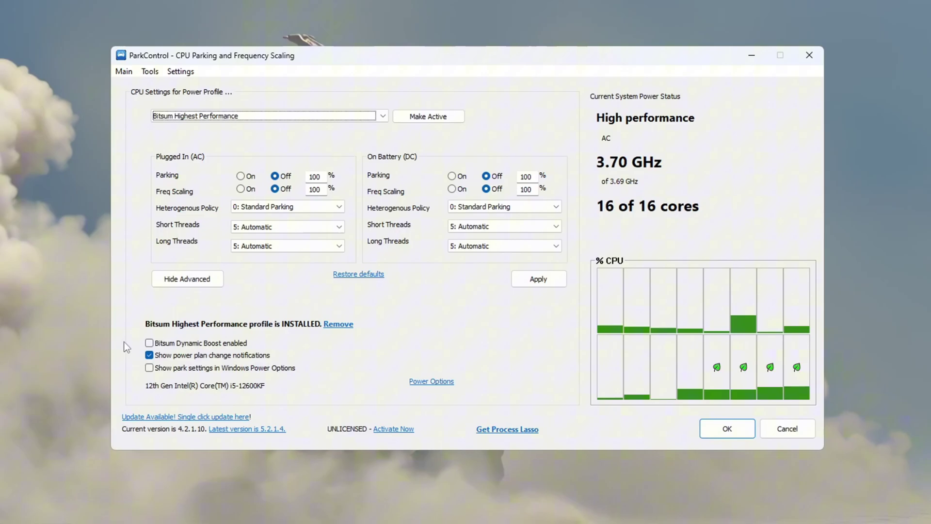
click(147, 345)
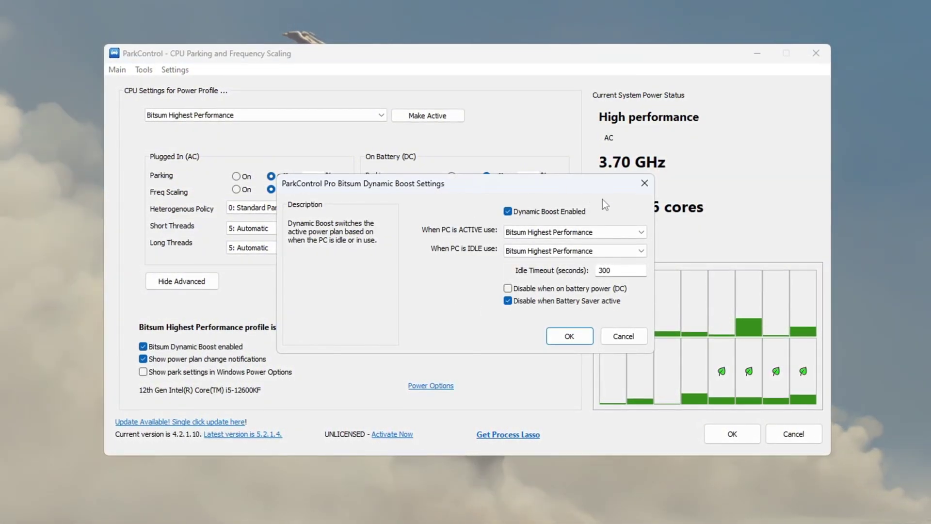
click(618, 342)
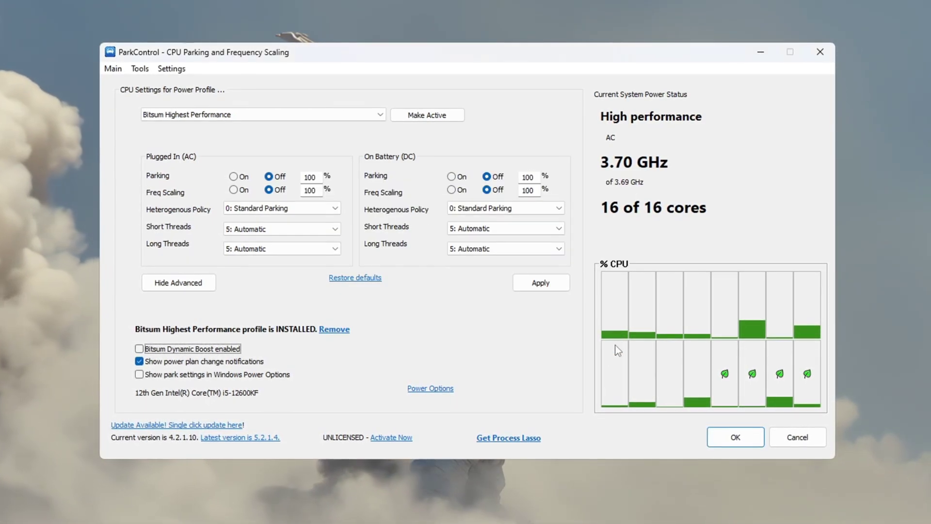
Step: Activate the Bitsum Highest Performance plan in Power Options, then apply the ParkControl settings
click(424, 394)
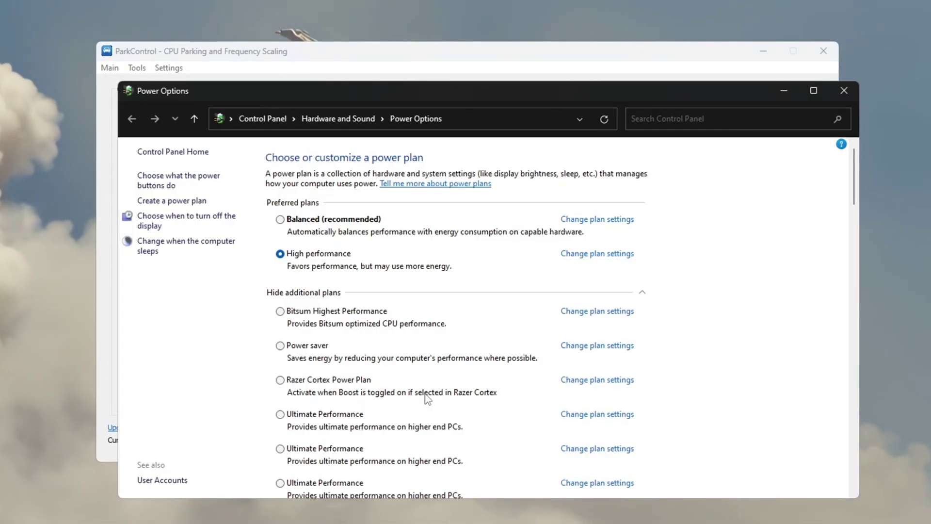
click(285, 314)
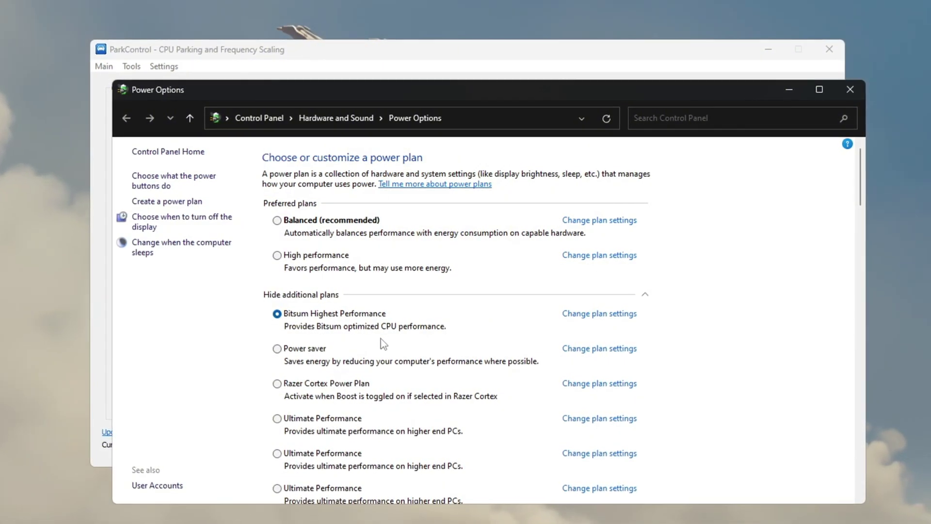
click(851, 92)
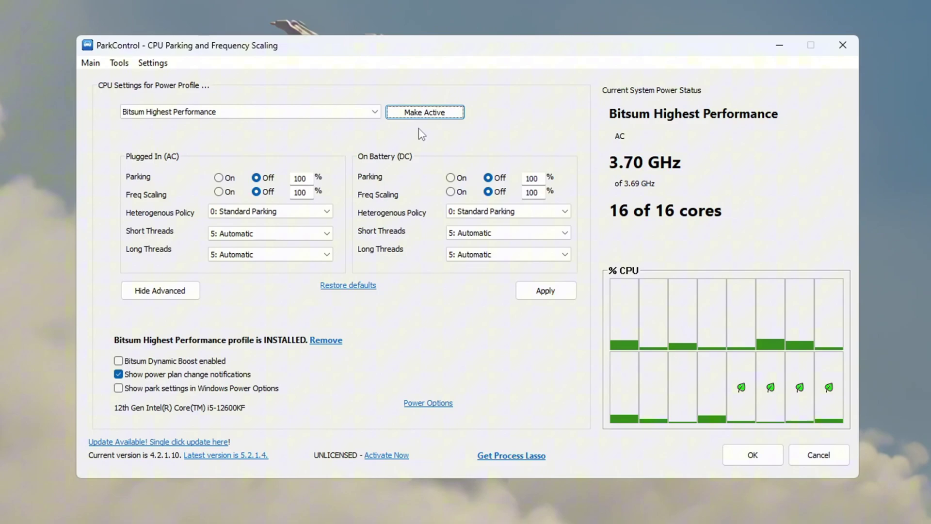
click(549, 289)
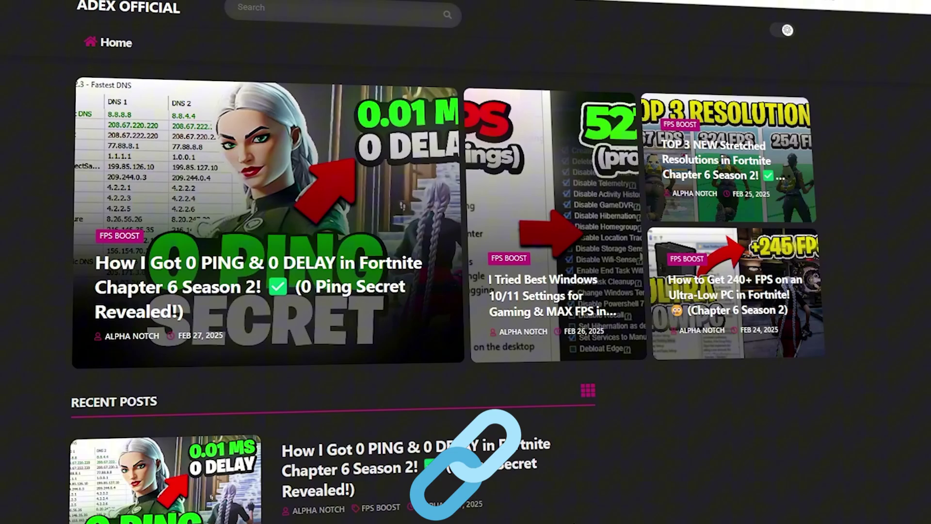
Step: Scroll down the ADEX homepage's Recent Posts list
scroll(340, 291, down, 7)
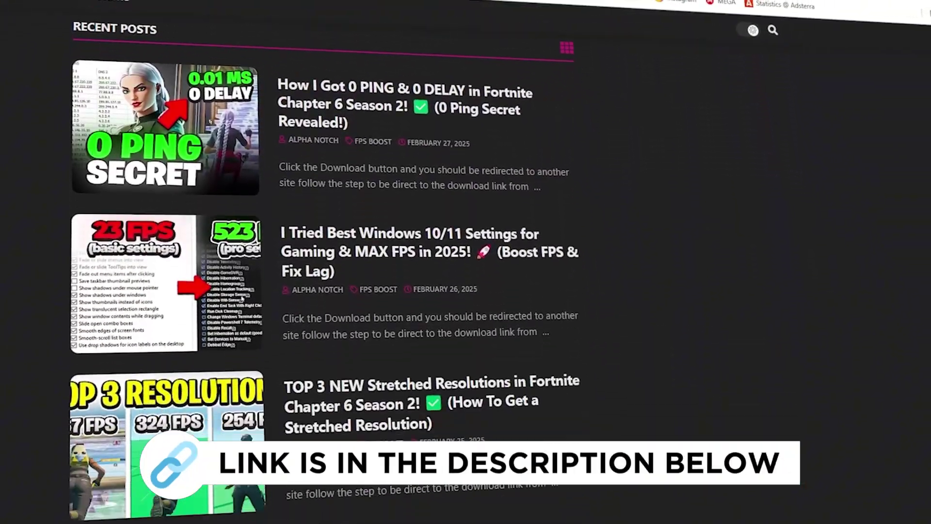
scroll(340, 291, down, 3)
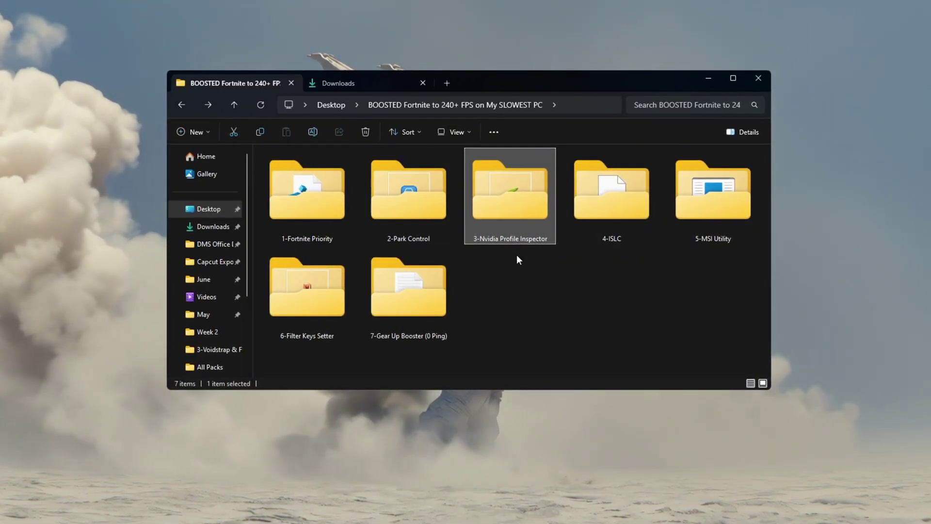
Step: Open the 3-Nvidia Profile Inspector folder to reveal nvidiaProfileInspector.exe and its files
double_click(519, 203)
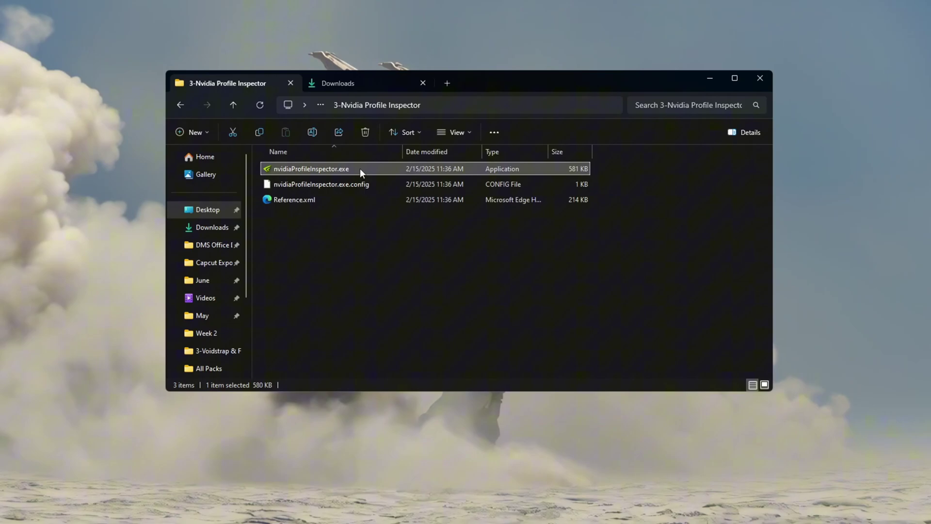
mouse_move(304, 173)
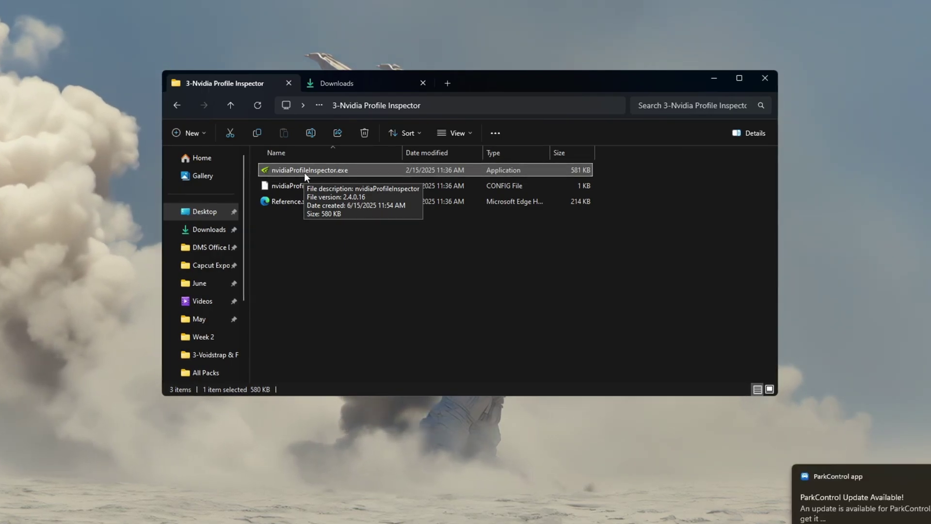
Step: Launch NVIDIA Profile Inspector and load the Fortnite profile by searching 'fort'
double_click(370, 171)
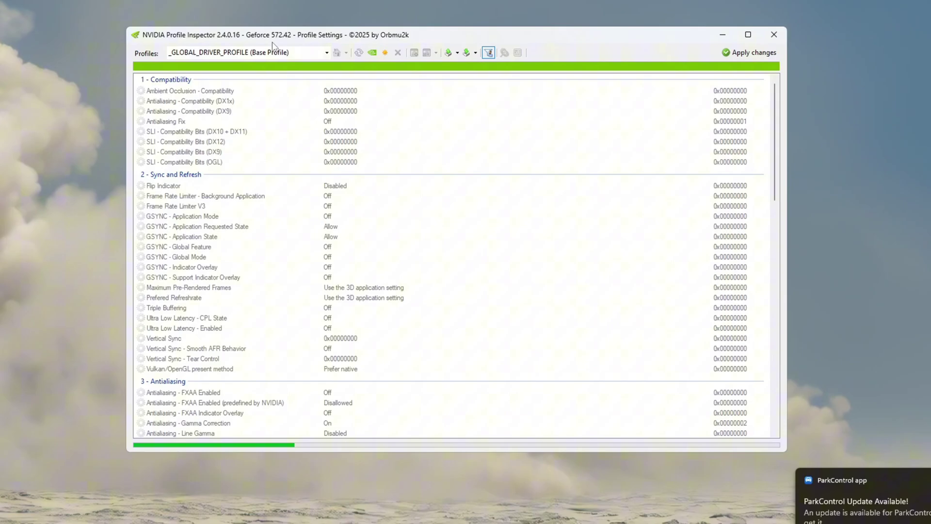
text(fort)
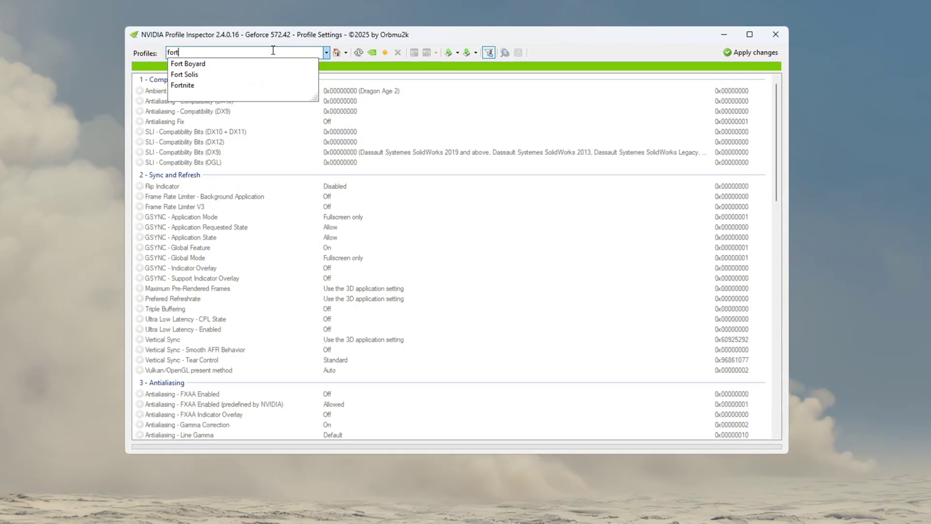
click(273, 86)
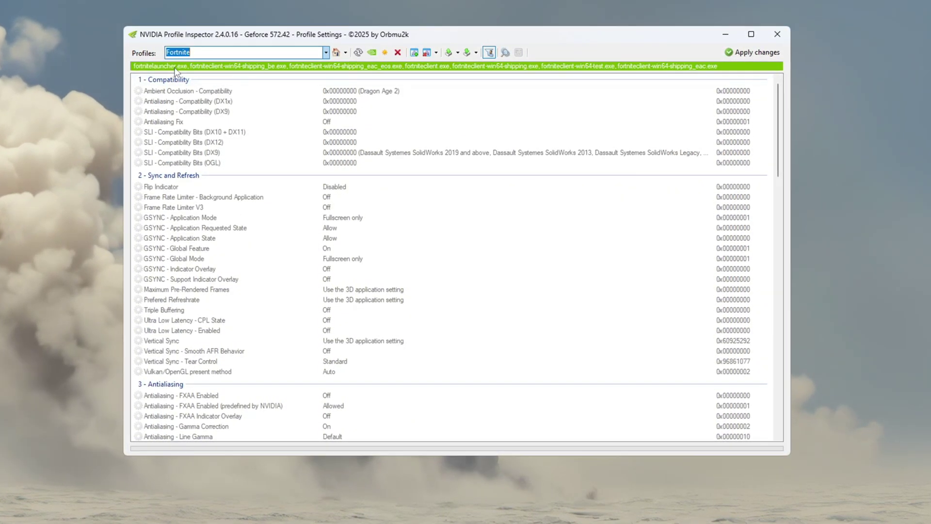
click(467, 52)
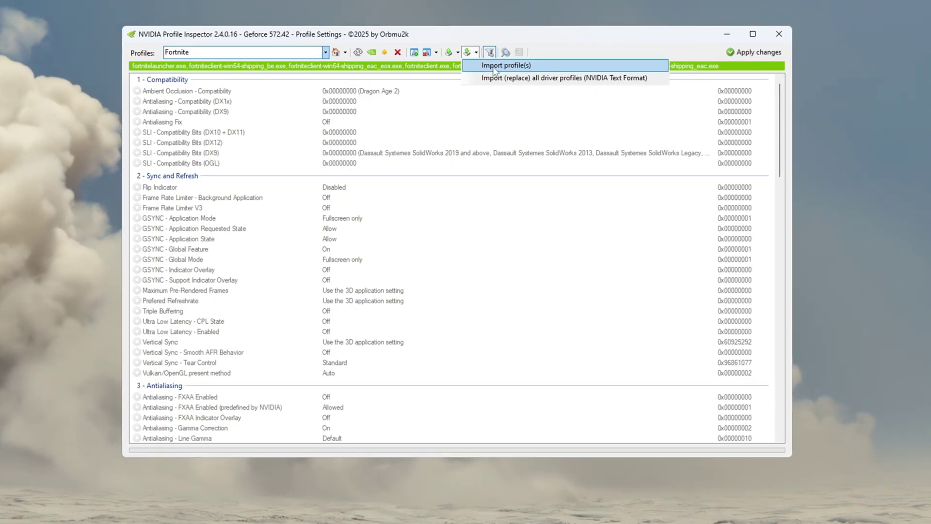
click(507, 66)
Step: Inspect the Transparency Supersampling setting, currently AA_MODE_REPLAY_MODE_ALL
scroll(310, 135, down, 8)
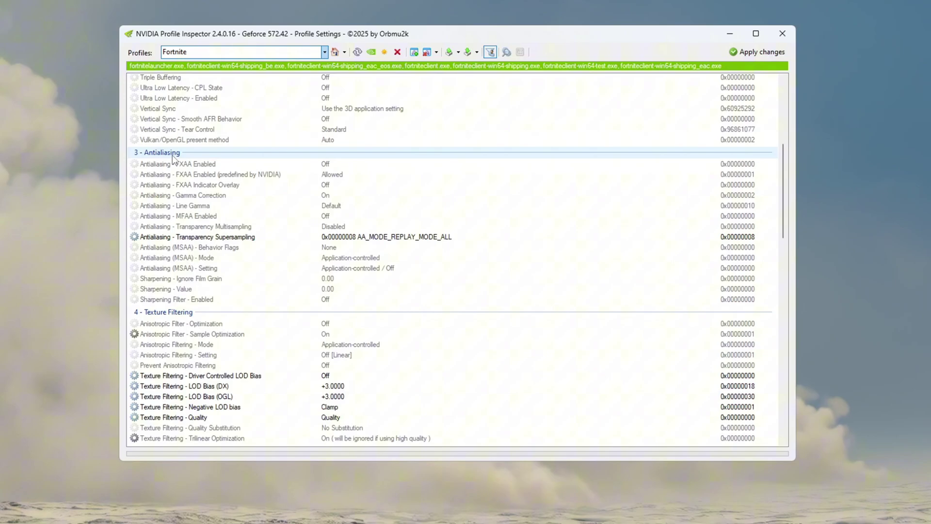
scroll(165, 165, down, 2)
click(146, 180)
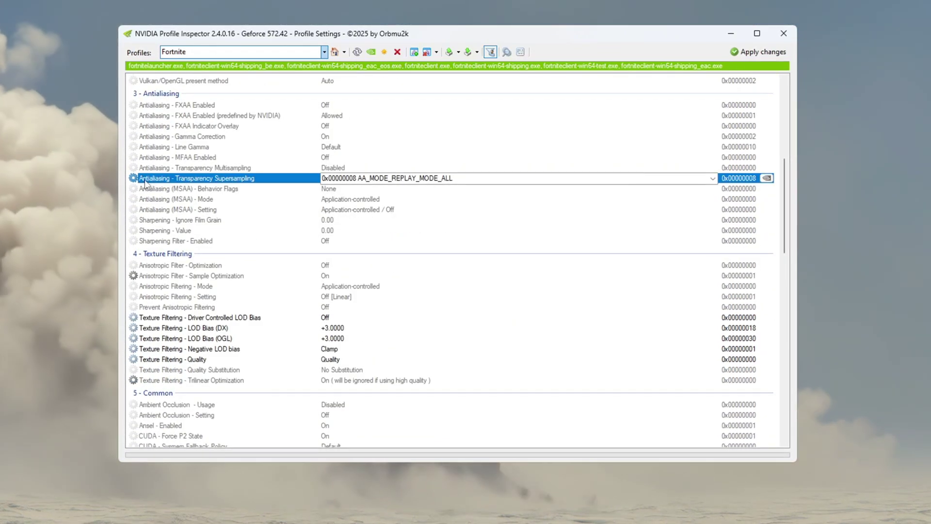
click(448, 180)
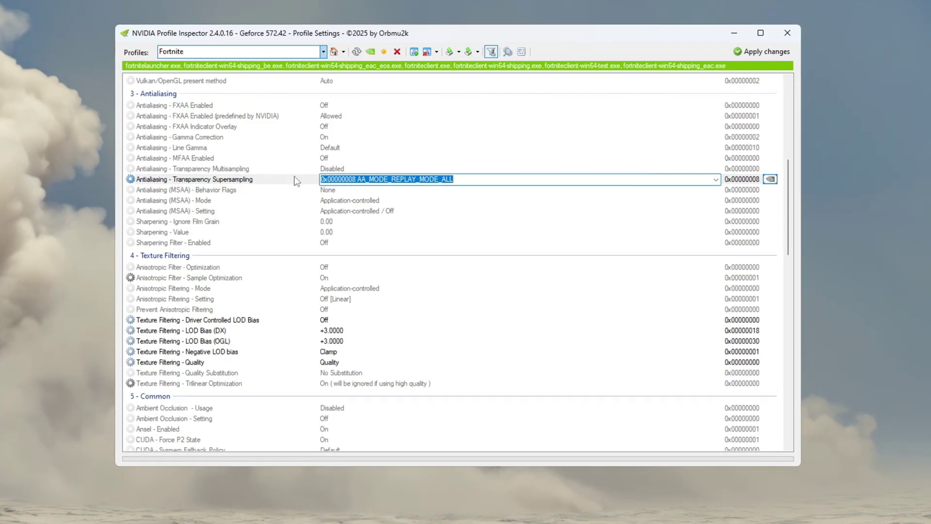
Step: Review the Fortnite LOD Bias rows and change Texture Filtering - Quality to High quality
scroll(194, 177, down, 3)
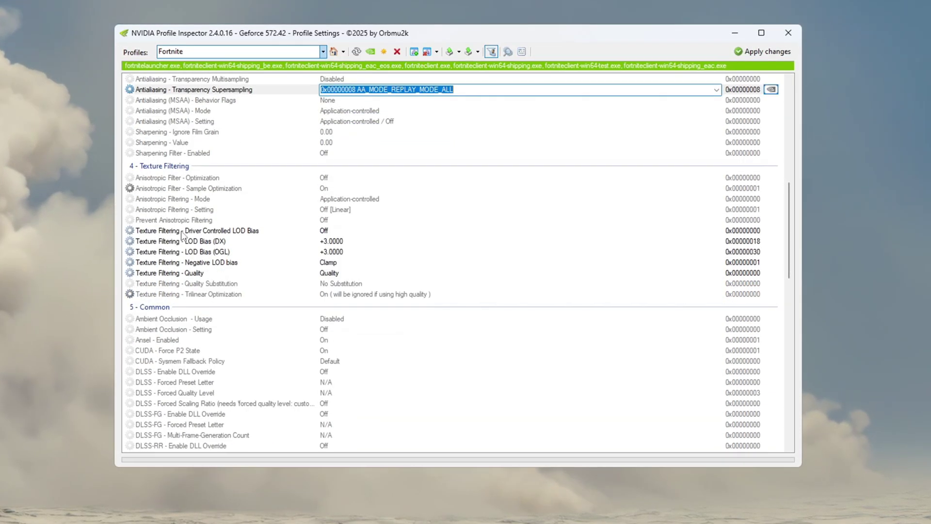
scroll(168, 184, down, 2)
click(161, 172)
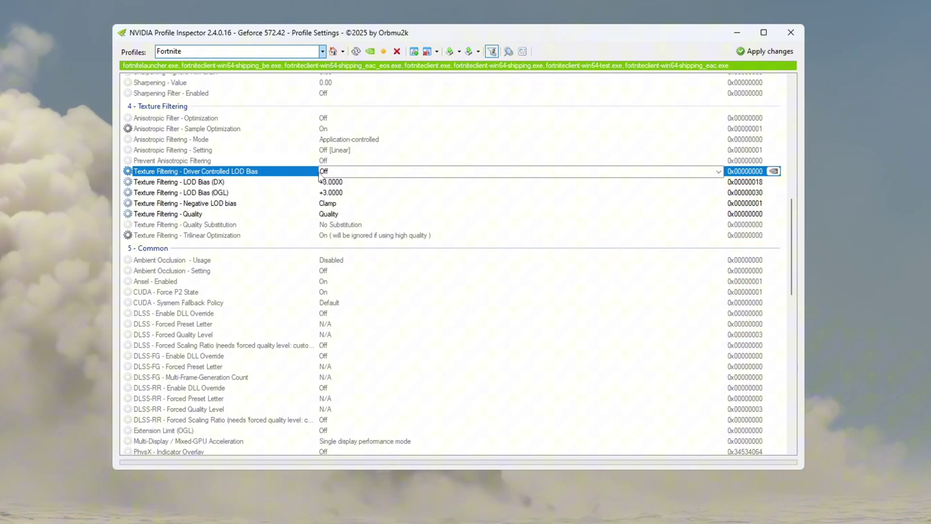
click(150, 183)
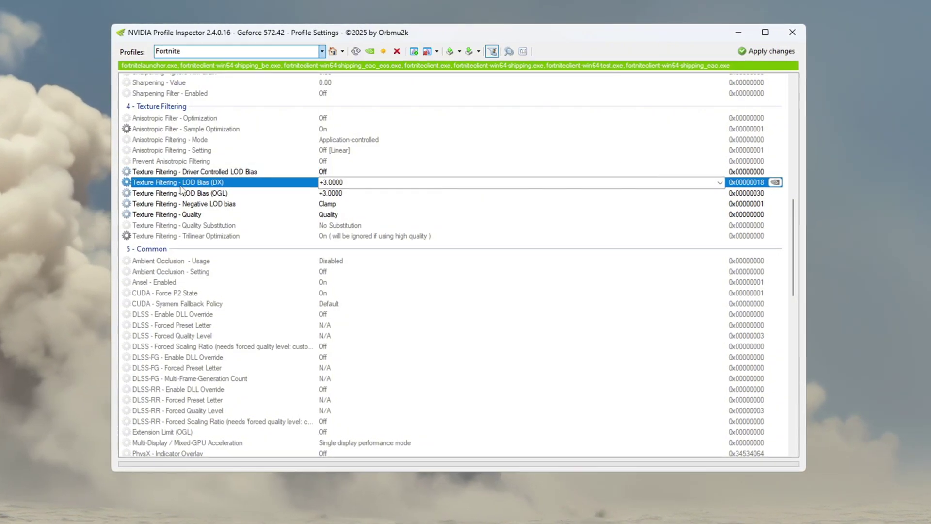
click(136, 194)
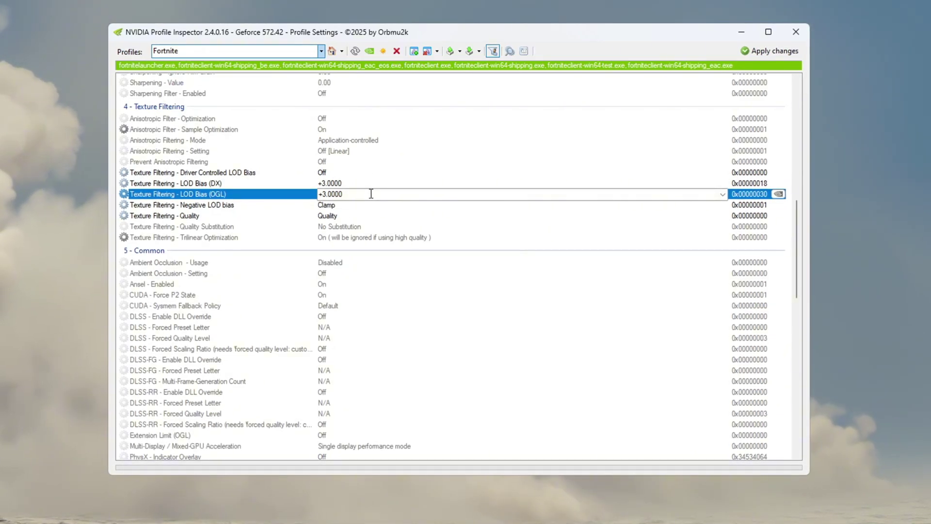
click(135, 207)
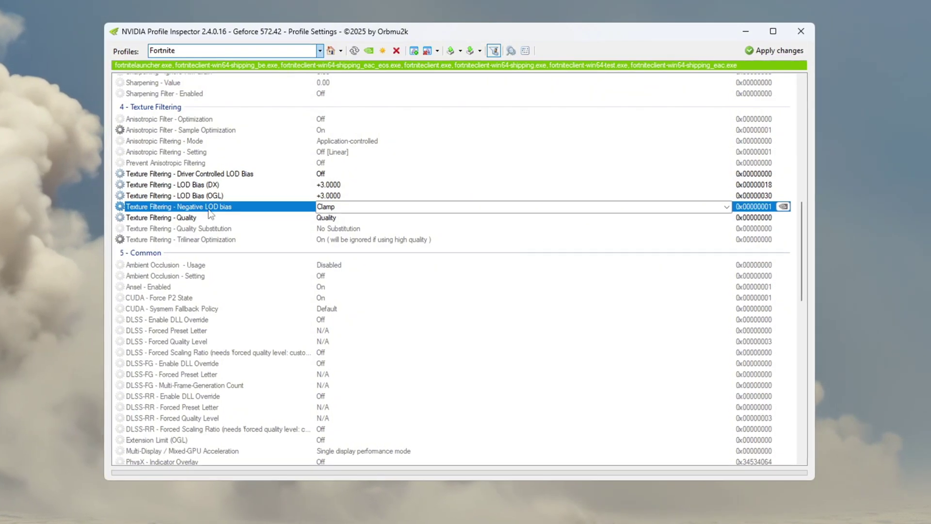
click(341, 222)
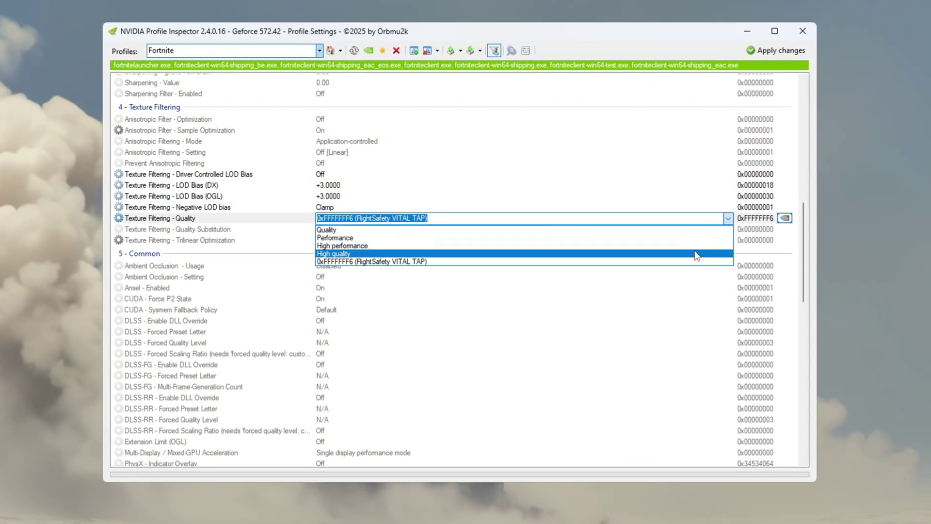
click(697, 257)
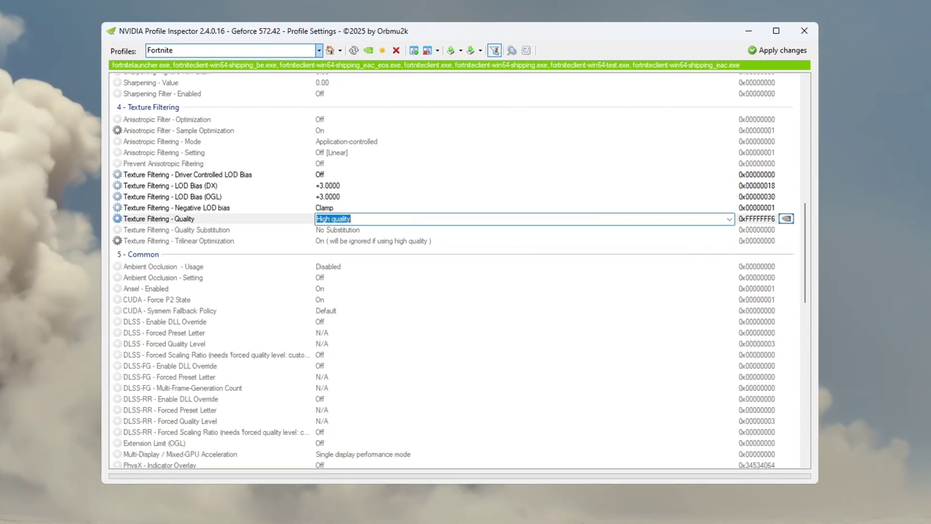
Step: Switch the Fortnite profile's Power Management - Mode from Prefer maximum performance to Optimal performance
scroll(228, 242, down, 7)
click(159, 260)
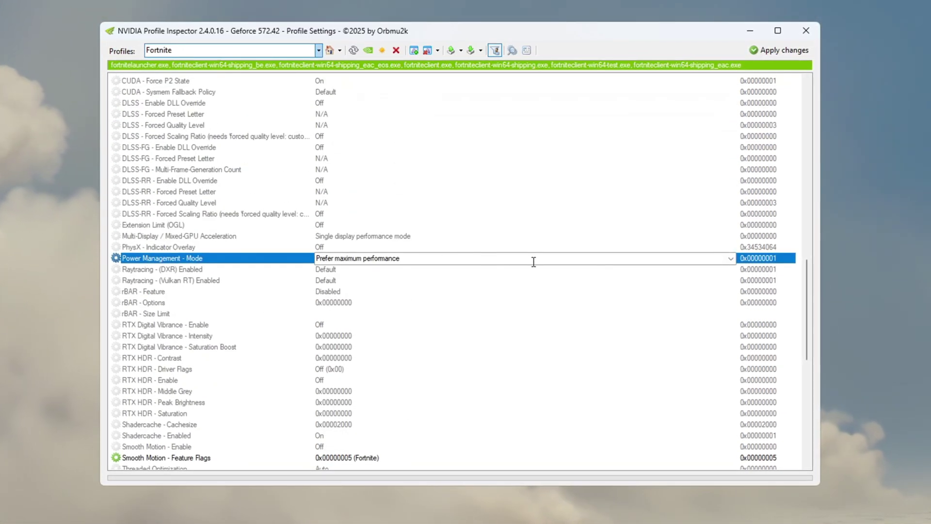
click(730, 258)
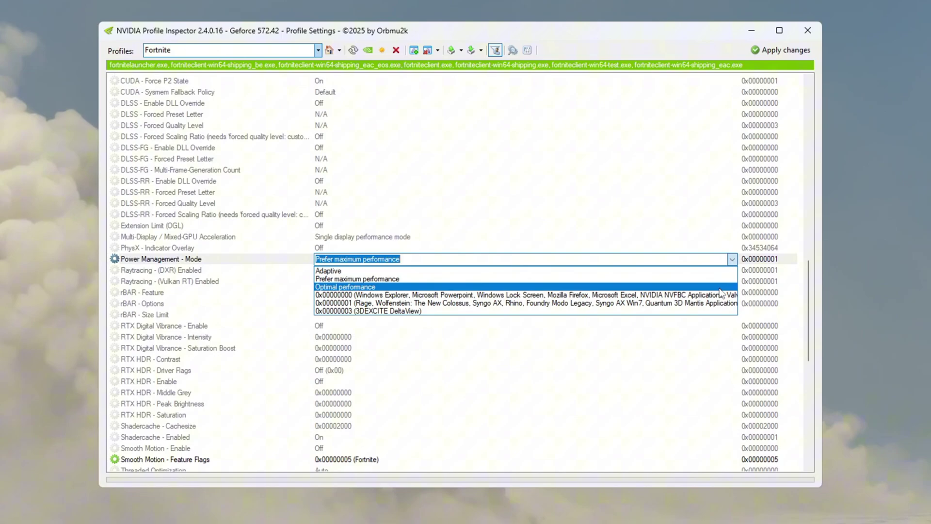
click(723, 285)
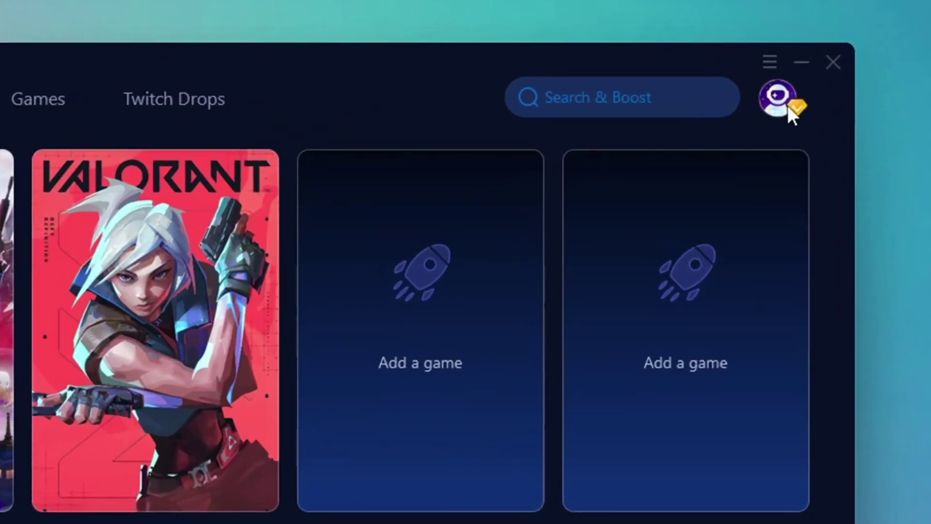
click(771, 88)
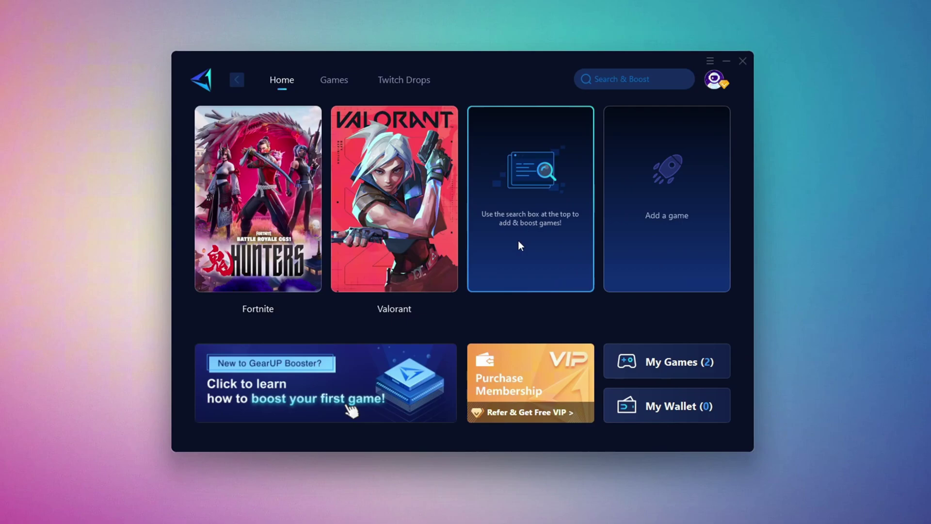
click(335, 81)
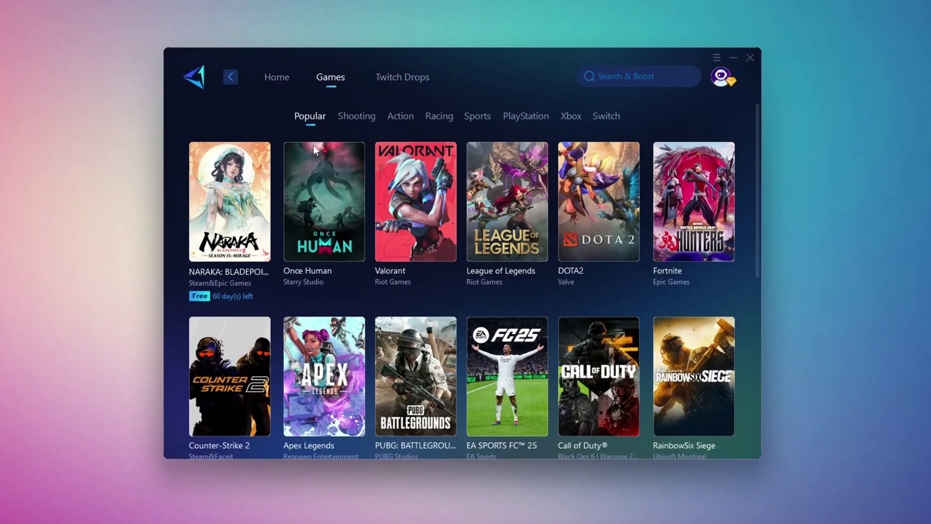
scroll(314, 144, down, 5)
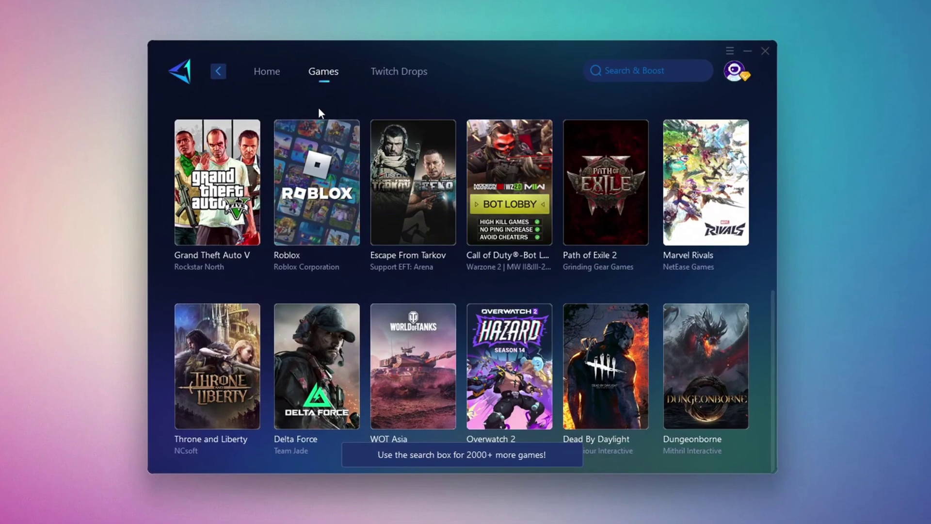
click(265, 74)
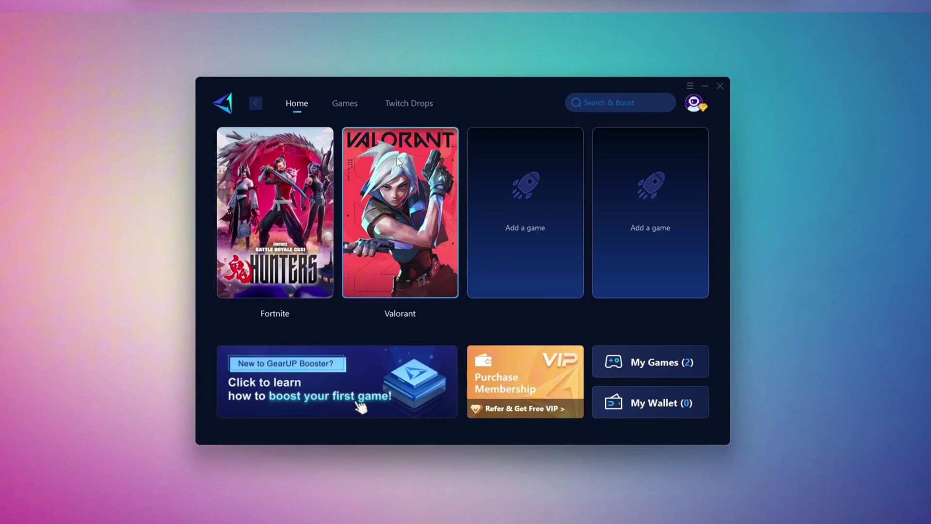
Step: Start boosting Fortnite while keeping the Middle East server region
mouse_move(289, 172)
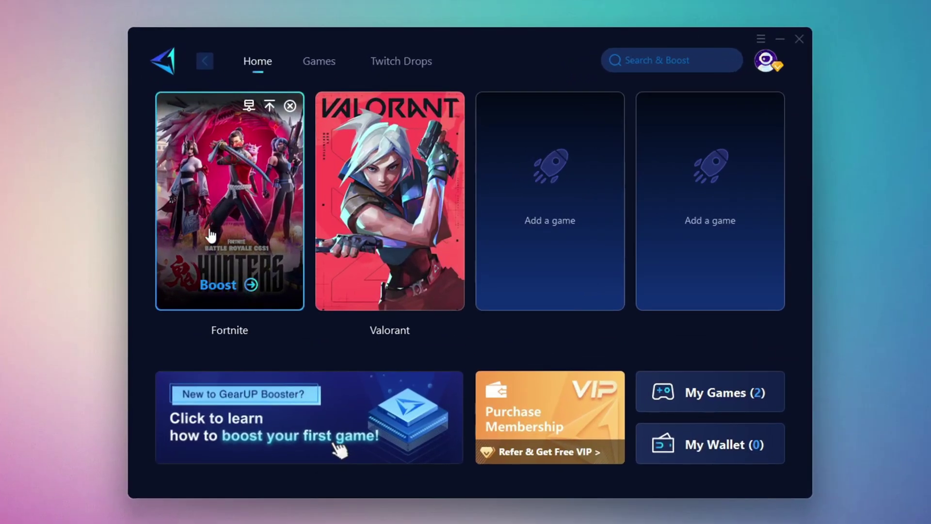
click(221, 285)
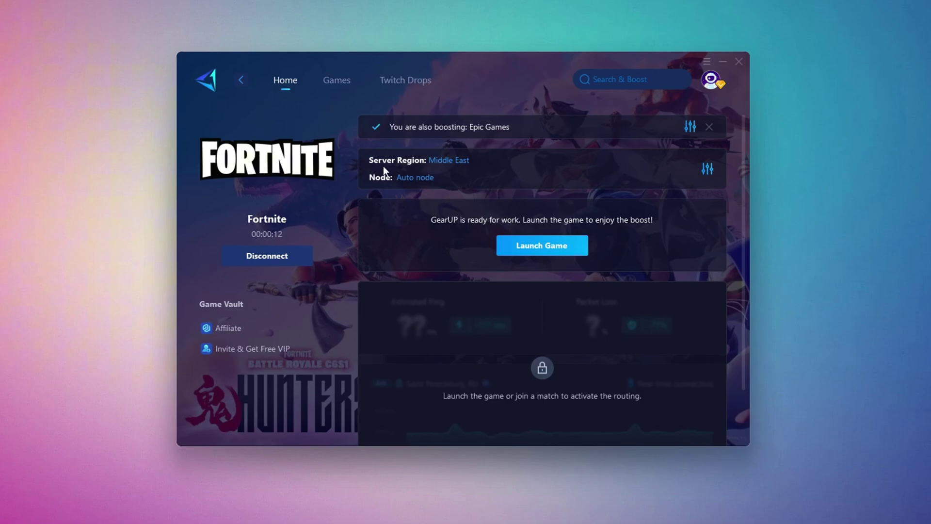
click(449, 161)
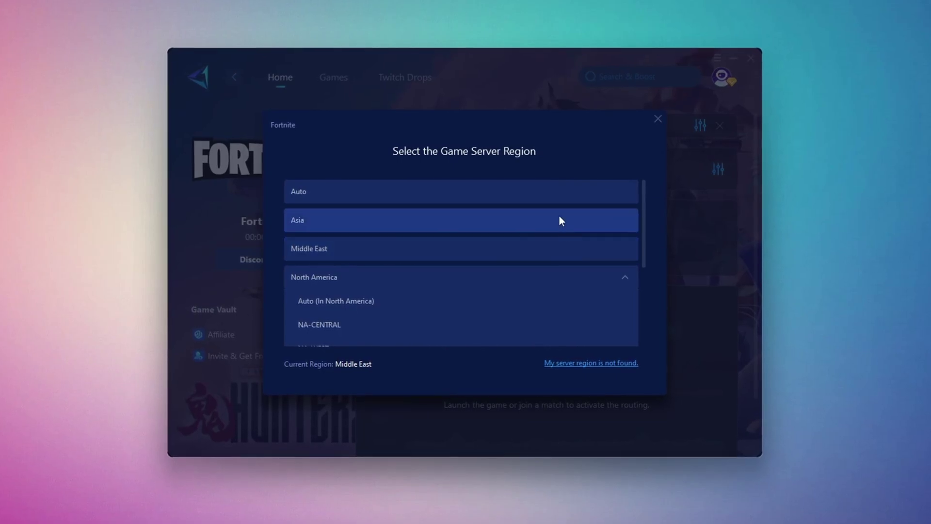
click(659, 120)
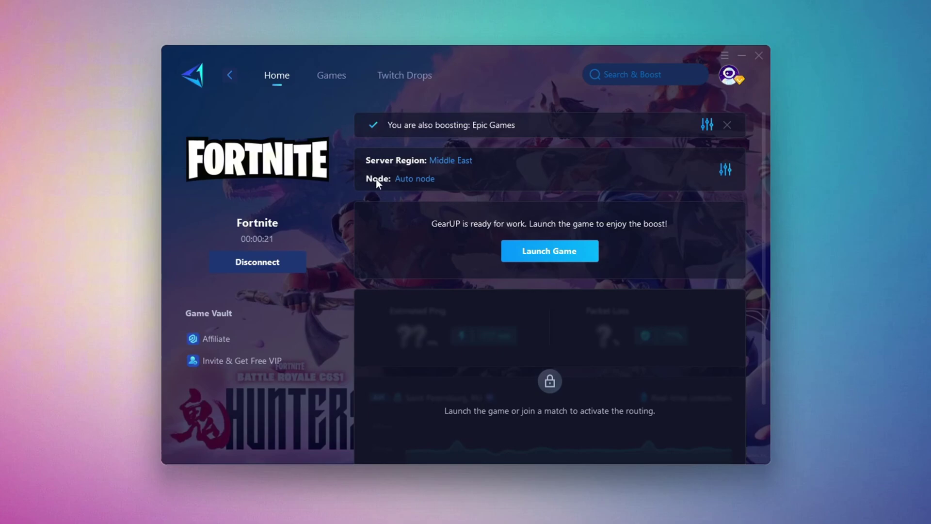
Step: Review the server node list and keep the Auto node
click(415, 179)
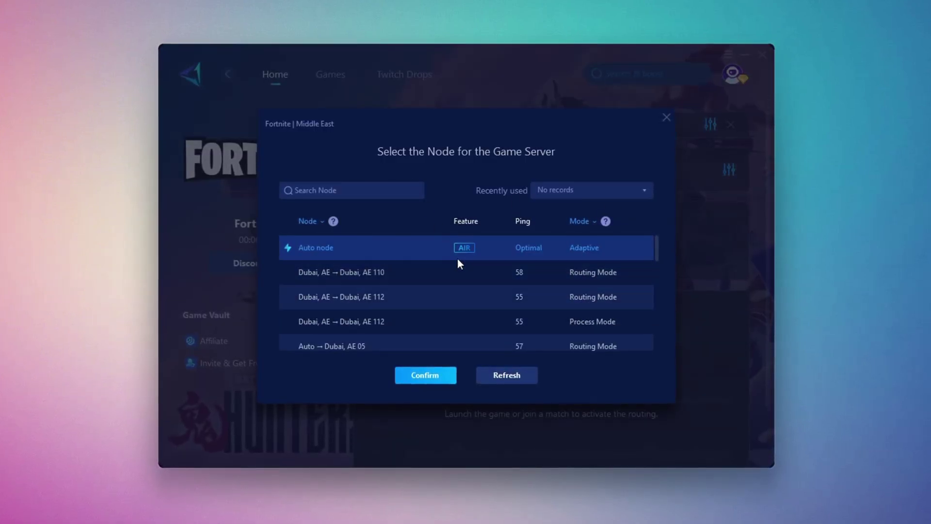
scroll(443, 272, down, 1)
scroll(519, 286, up, 1)
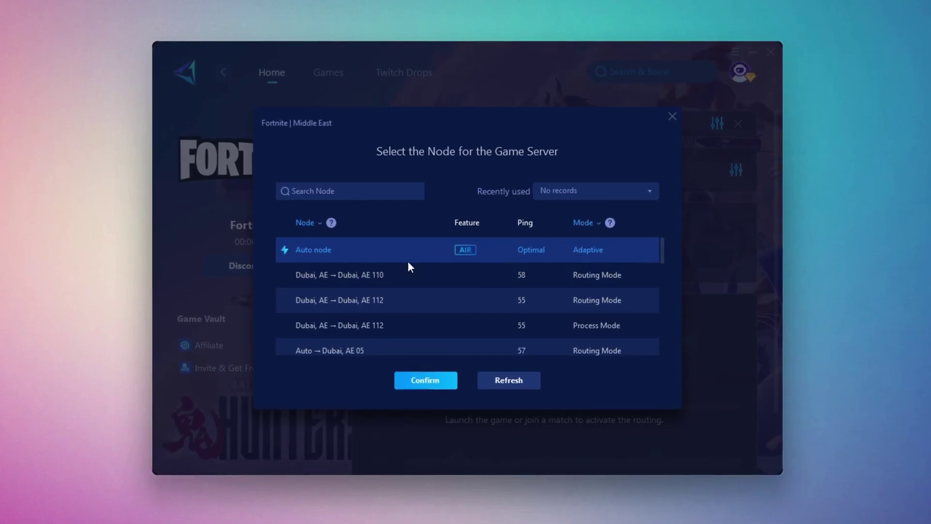
click(673, 117)
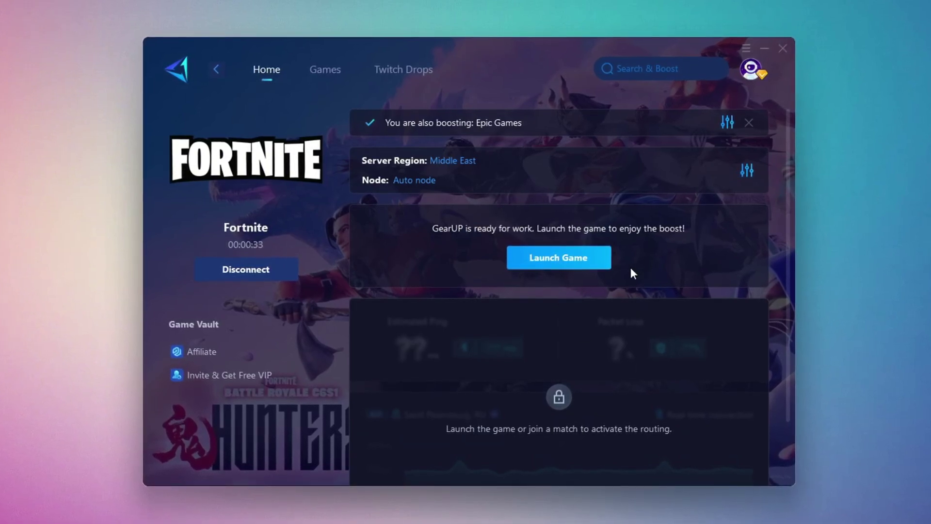
Step: Close the booster window and play a Fortnite fight, building cover and shooting an enemy down
click(788, 47)
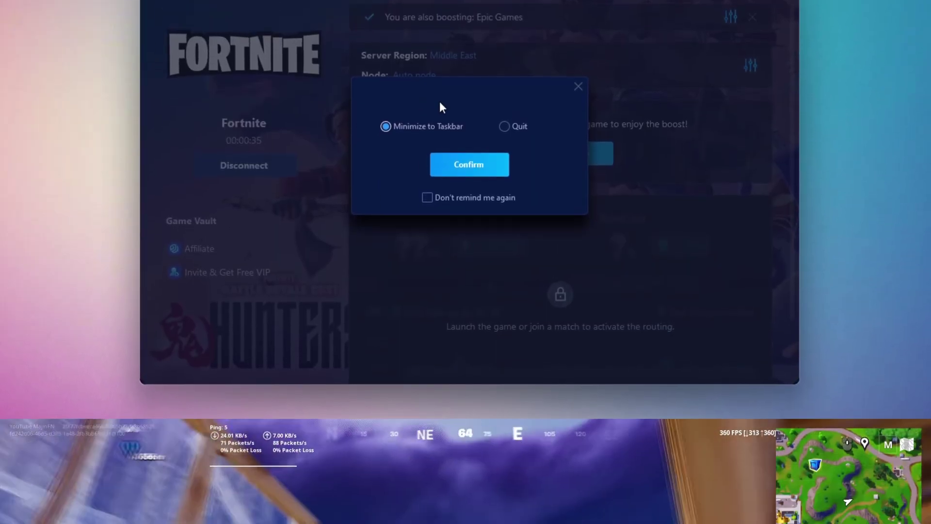
key(2)
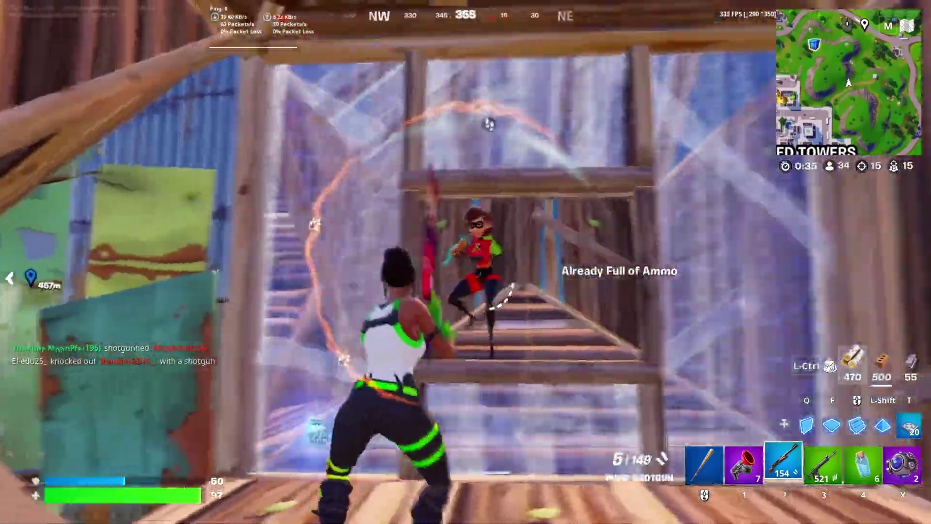
key(q)
click(466, 262)
key(2)
click(466, 262)
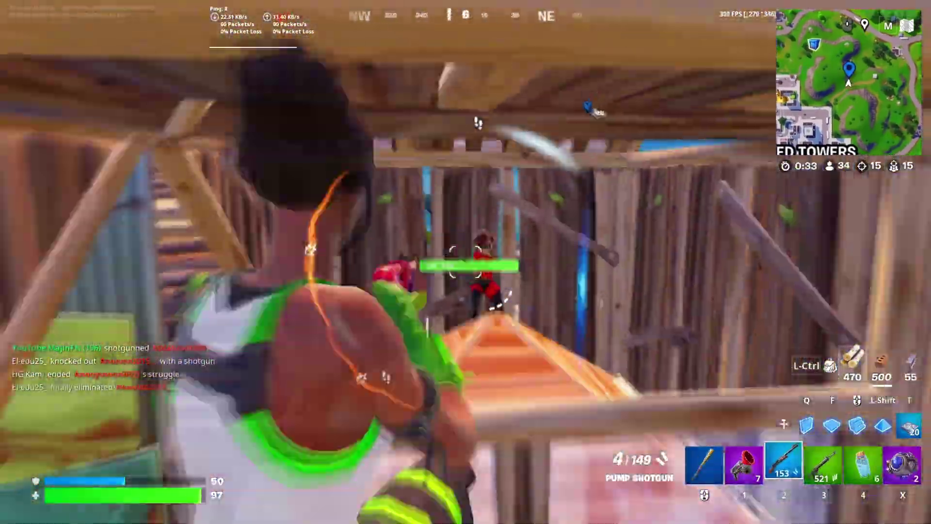
key(3)
click(466, 262)
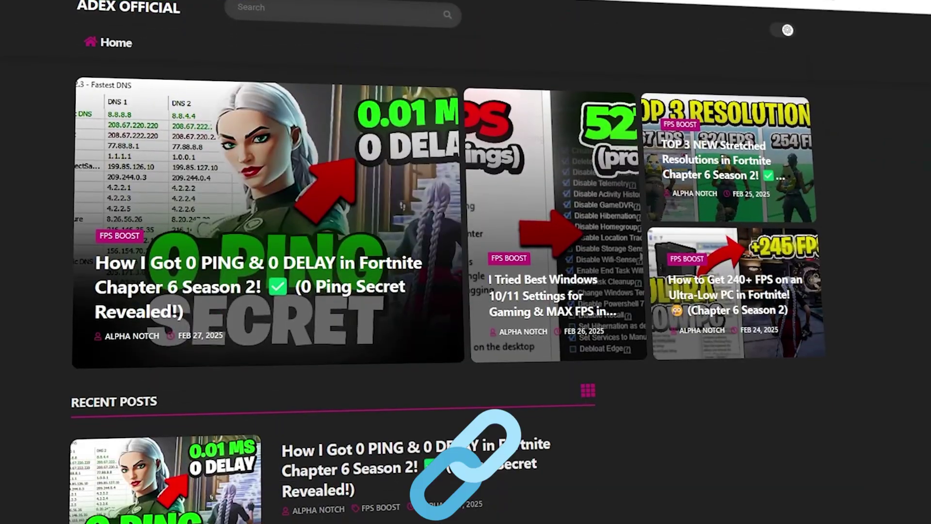
Step: Scroll the ADEX posts, then launch ISLC from the 4-ISLC folder and minimize Explorer
scroll(330, 262, down, 8)
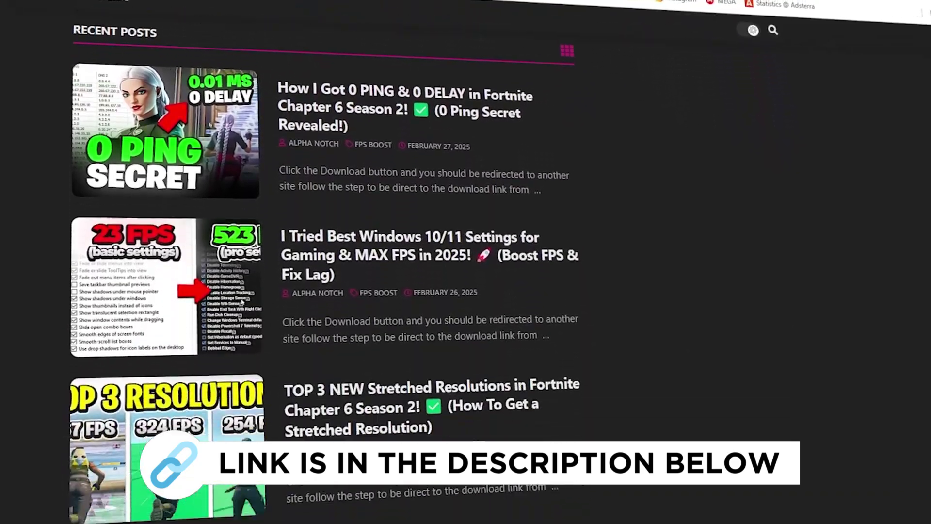
scroll(329, 262, down, 10)
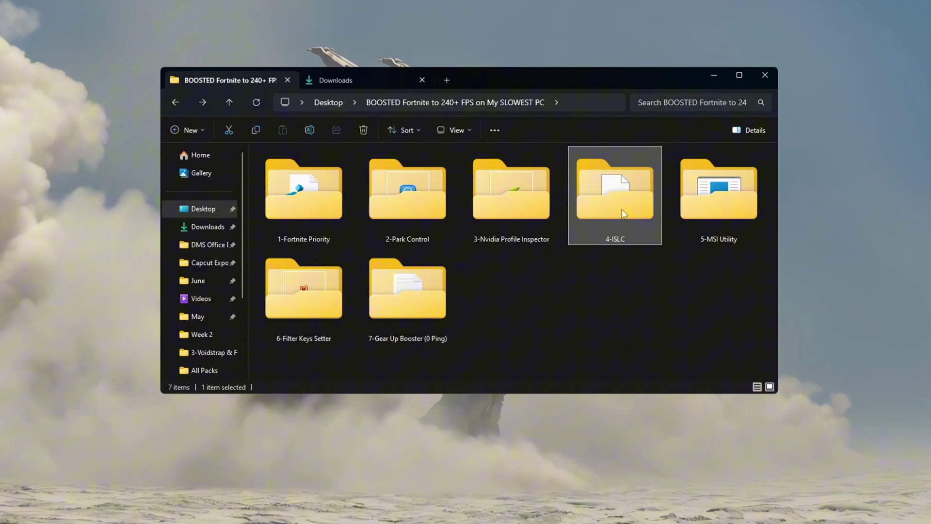
double_click(621, 208)
click(320, 168)
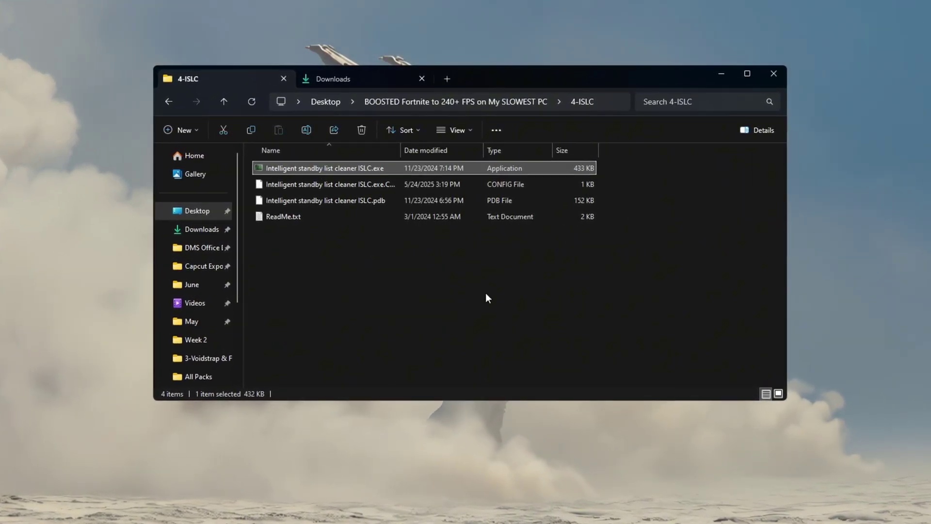
double_click(320, 168)
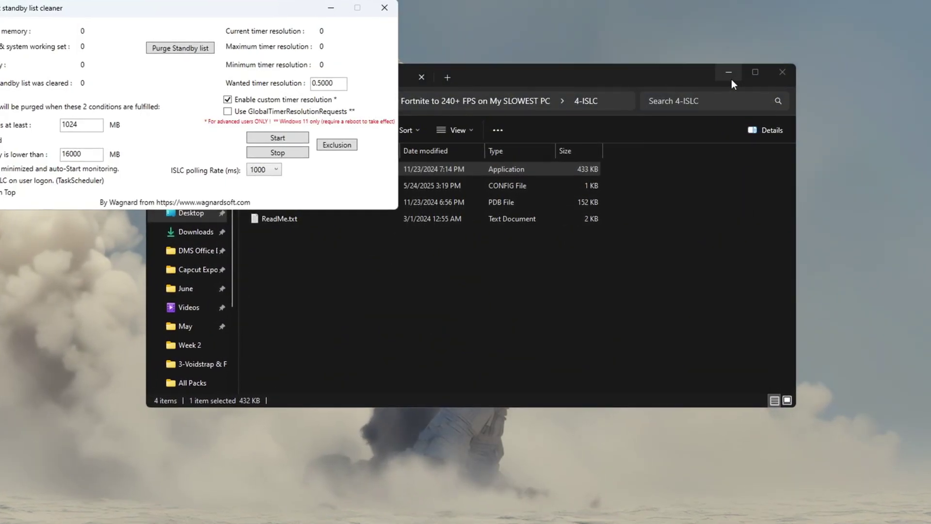
click(723, 73)
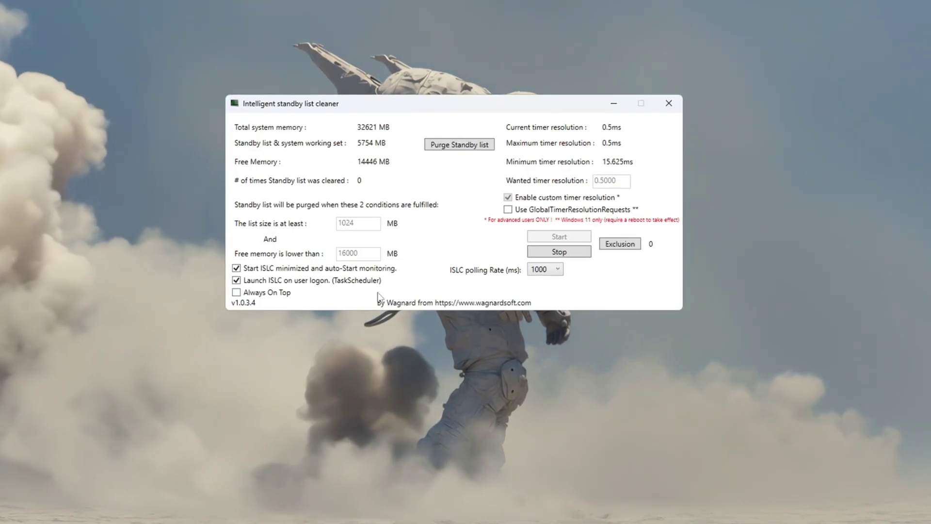
Step: Stop monitoring, check the 16000 MB free-memory threshold and toggle minimized auto-start
click(560, 252)
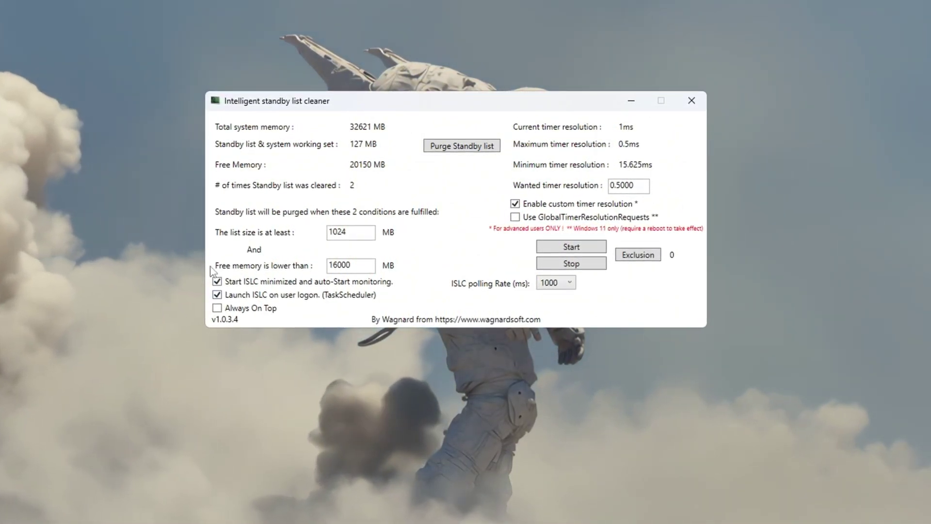
double_click(364, 267)
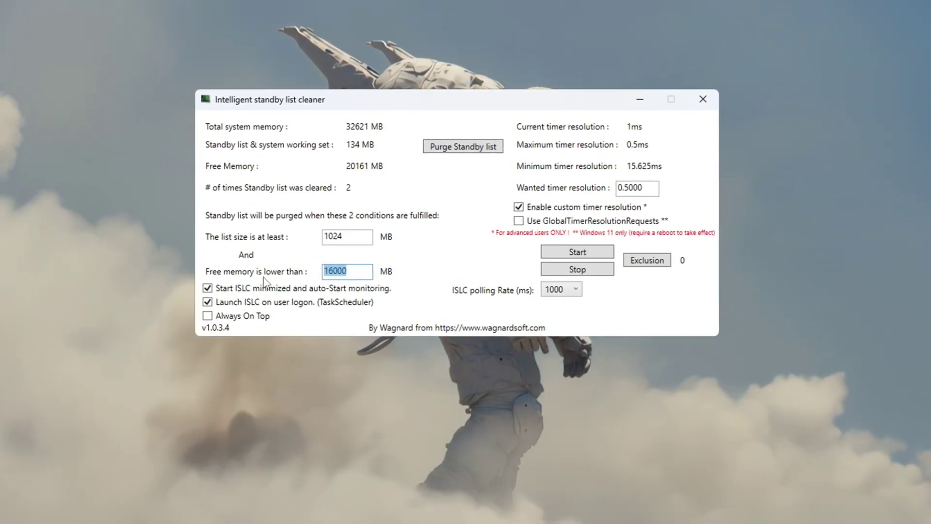
click(365, 270)
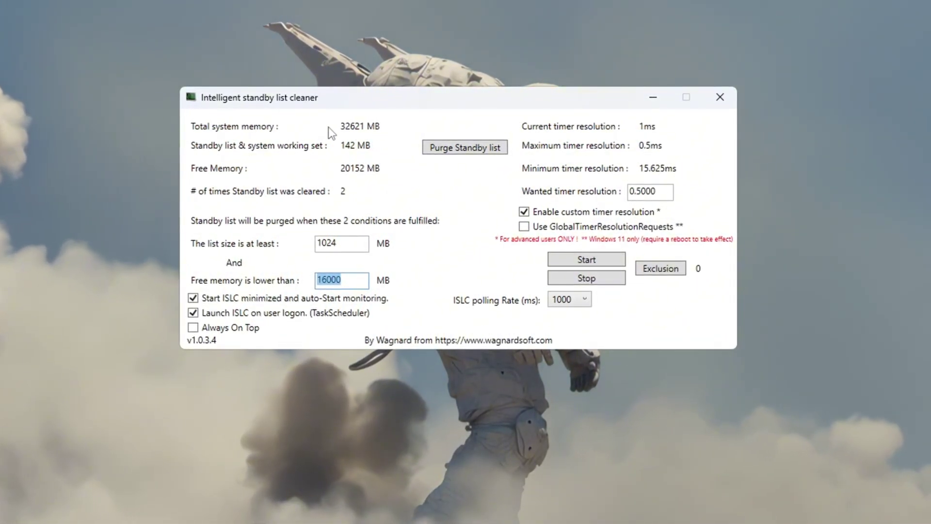
click(360, 277)
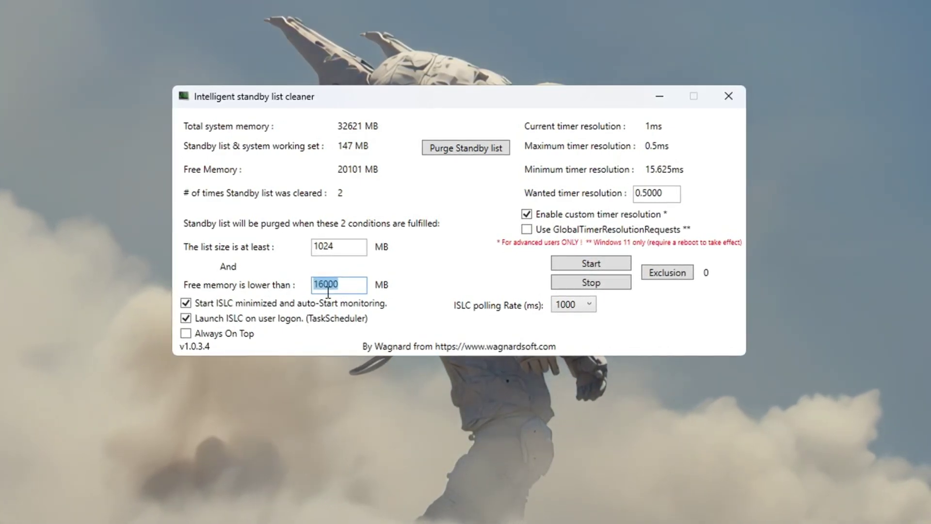
click(182, 306)
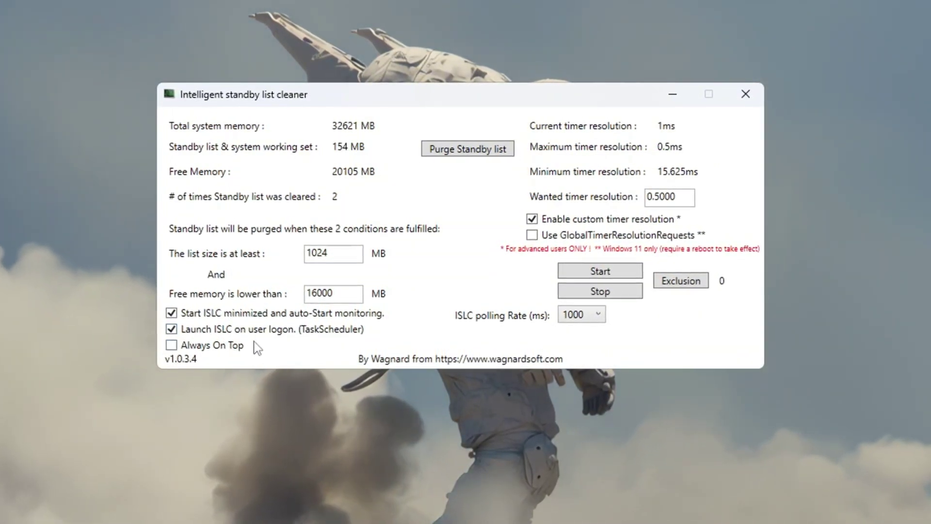
Step: Use a 0.5000 custom timer resolution, start monitoring and purge the standby list
click(534, 220)
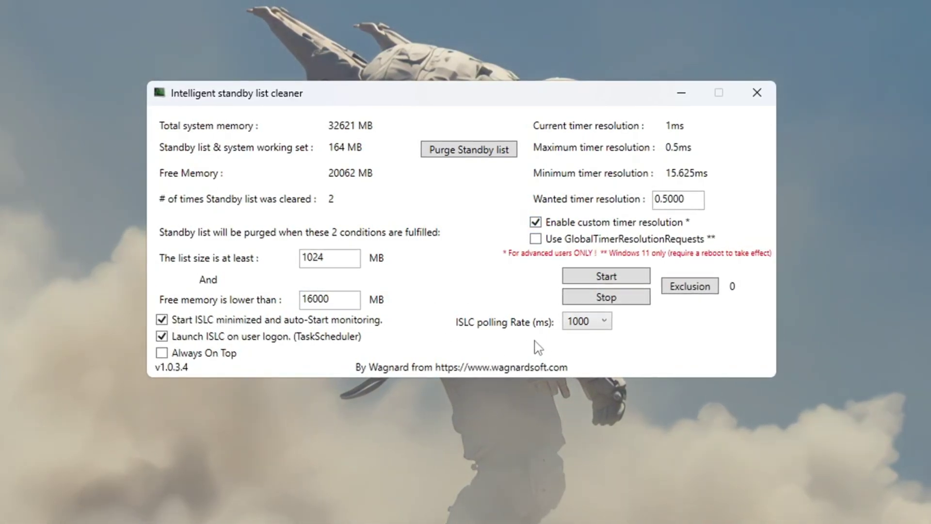
drag(698, 201, 622, 206)
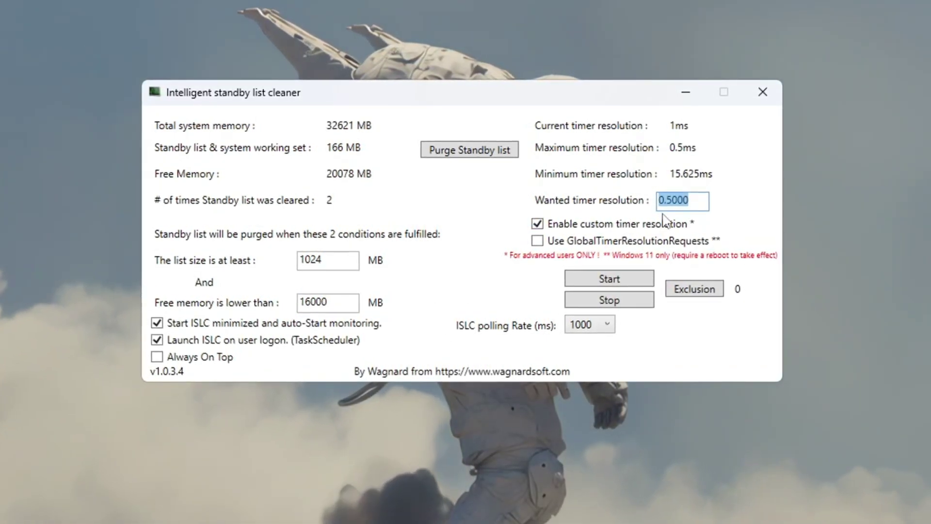
click(591, 326)
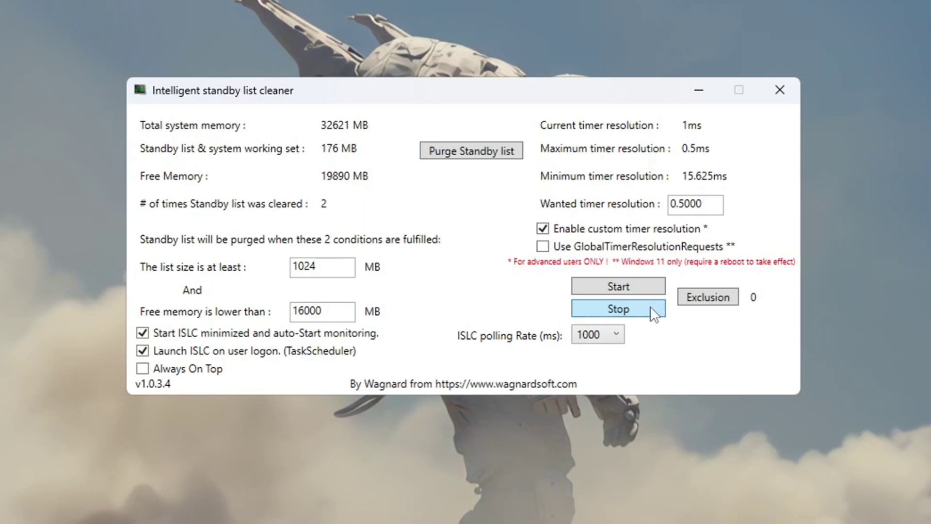
click(635, 287)
click(484, 151)
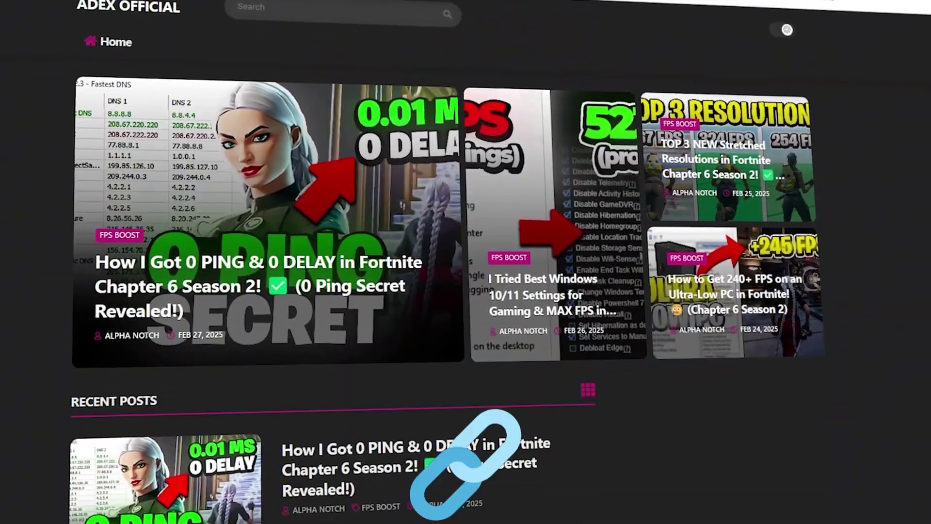
Step: Scroll down through the ADEX blog's Recent Posts list
scroll(466, 262, down, 8)
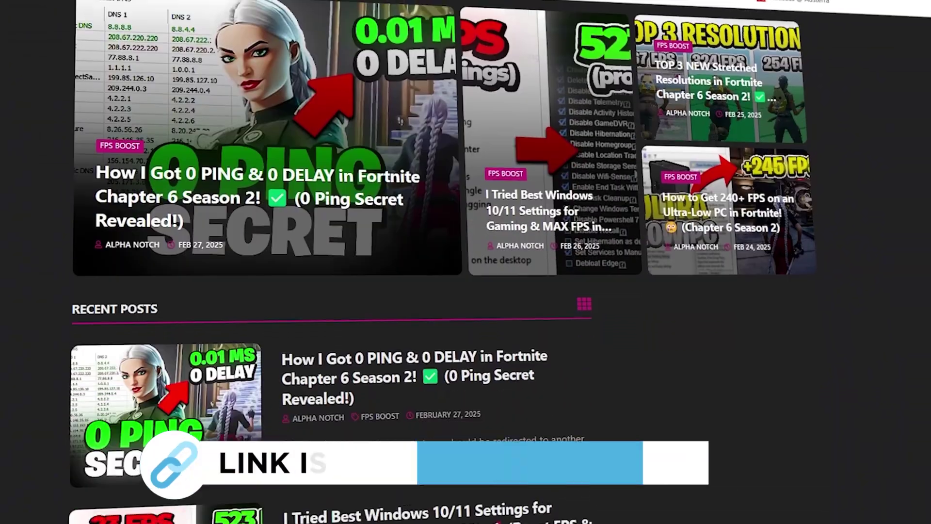
scroll(325, 262, down, 8)
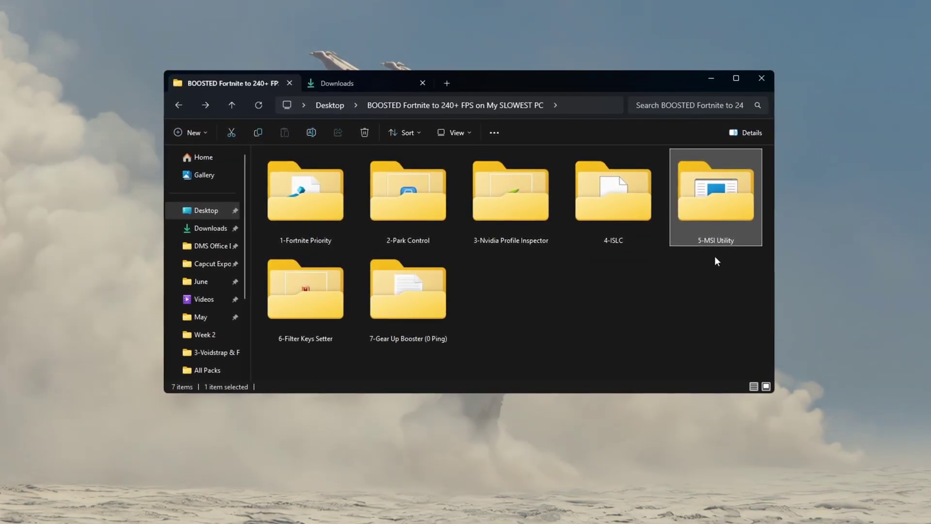
Step: Run MSI Mode Utility 3.0.exe as administrator and check GTX 1650 SUPER and PEG10 at High priority
double_click(726, 195)
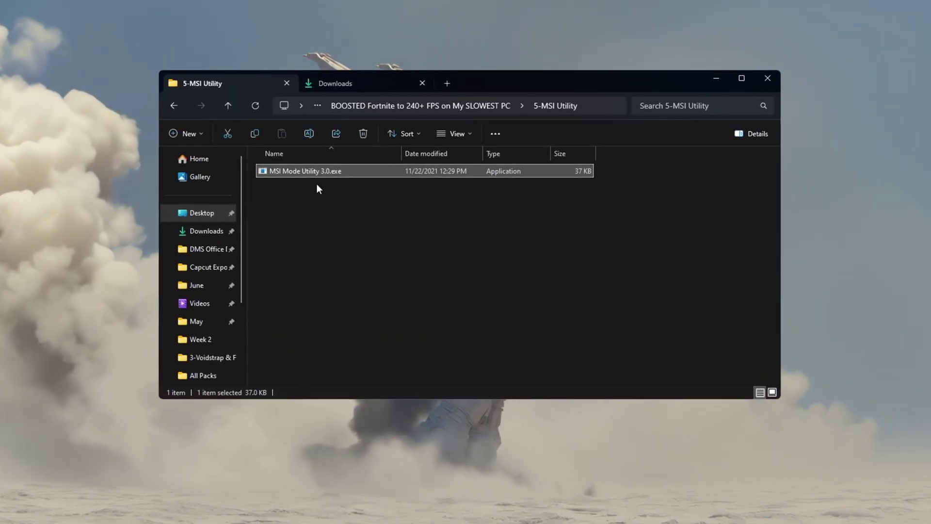
right_click(346, 172)
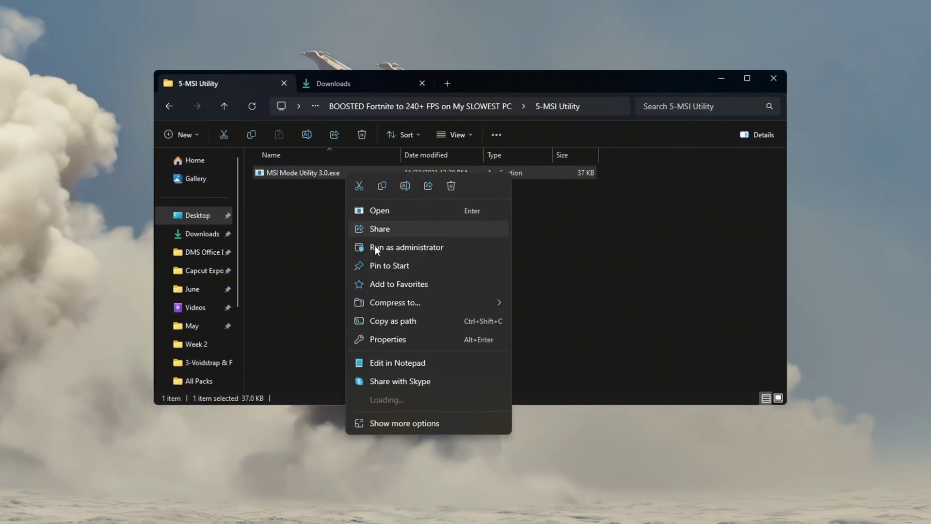
click(376, 248)
click(721, 78)
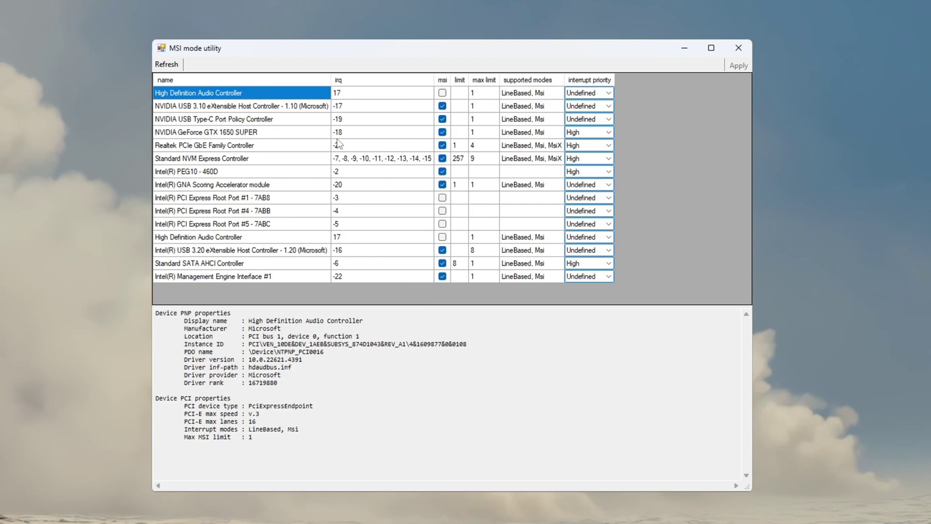
click(311, 132)
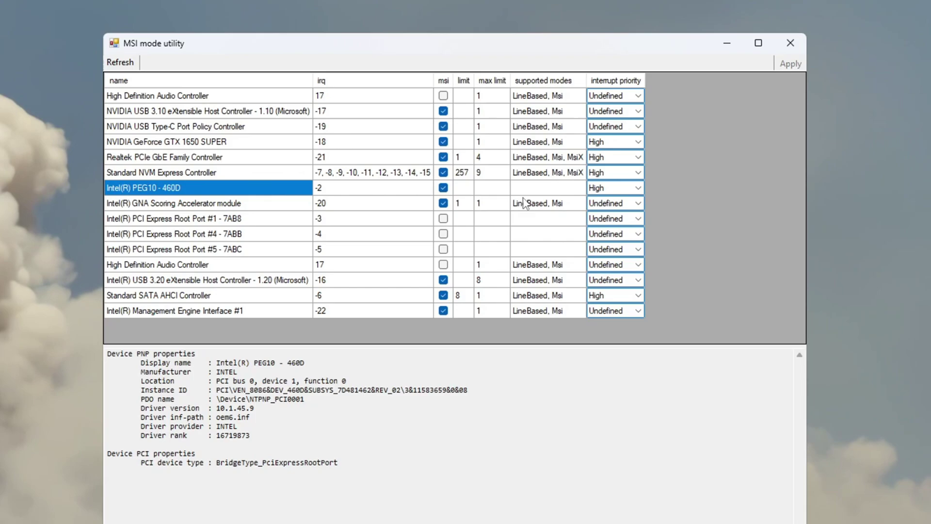
click(642, 188)
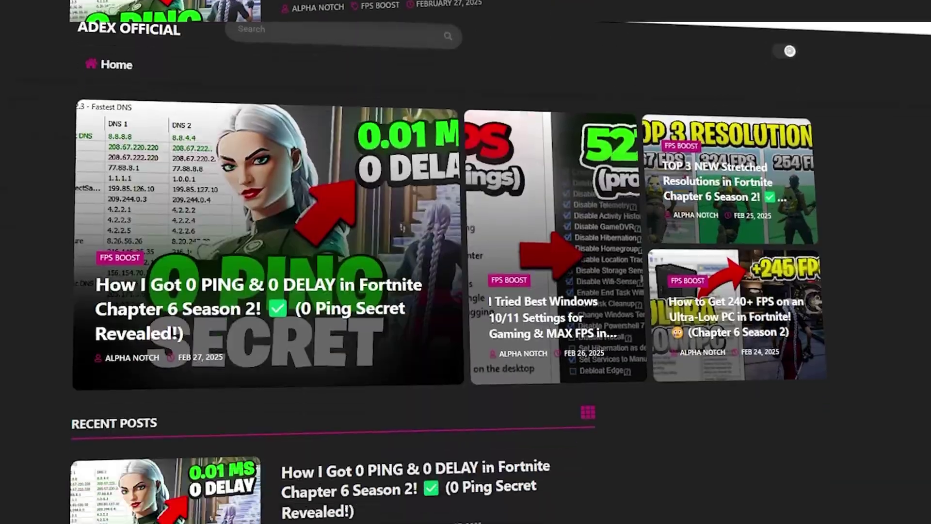
Step: Scroll down through the ADEX website's blog posts
scroll(466, 262, down, 5)
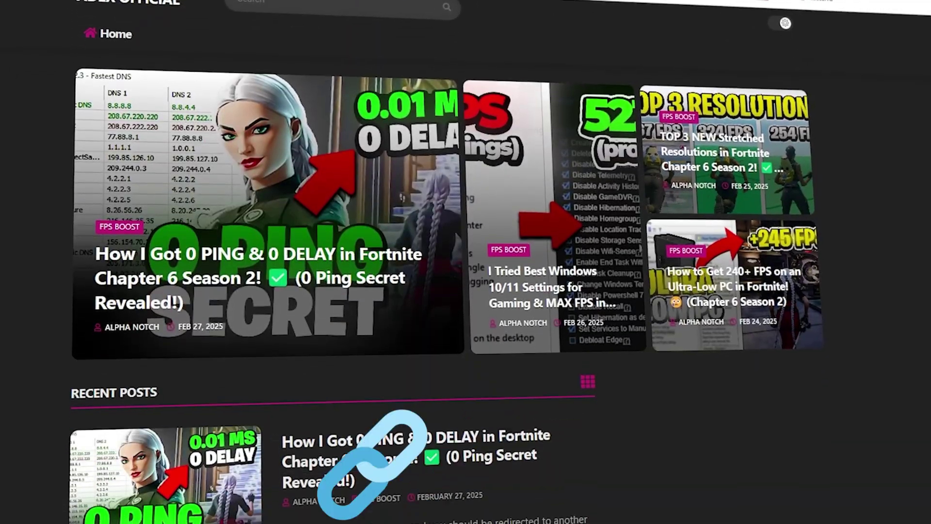
scroll(330, 261, down, 8)
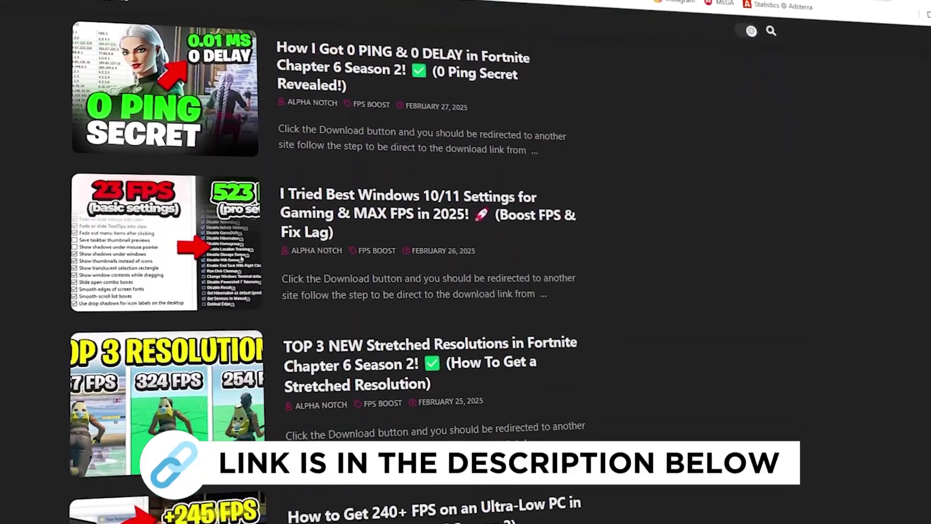
scroll(466, 261, down, 4)
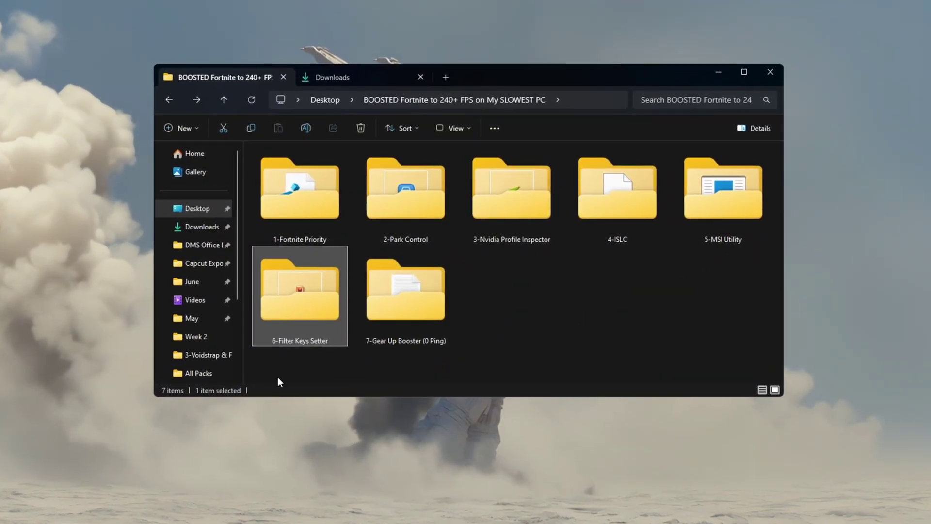
Step: Launch FilterKeysSetter.exe from the 6-Filter Keys Setter folder and minimize Explorer
double_click(305, 296)
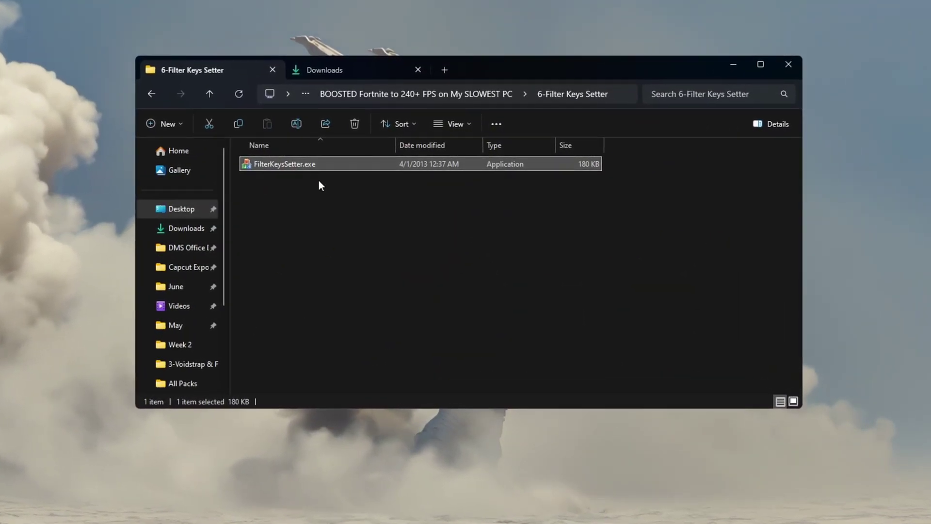
double_click(310, 165)
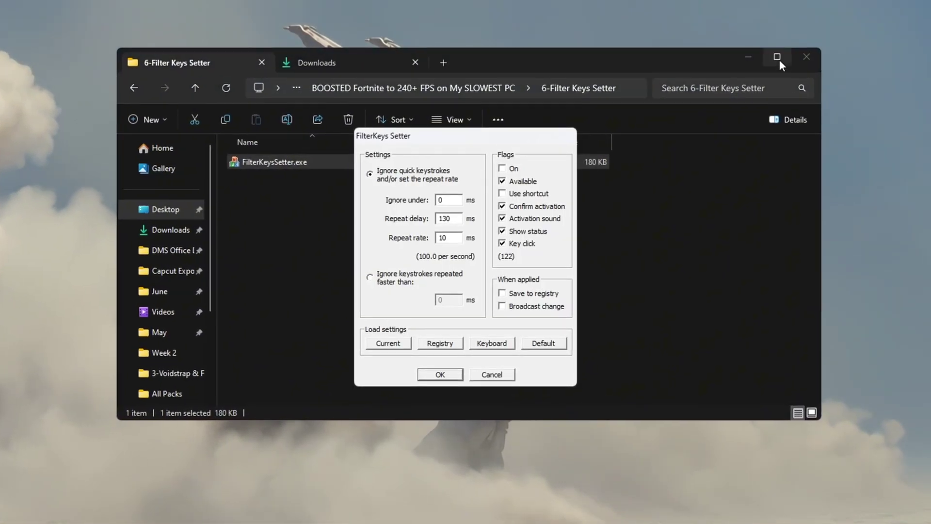
click(748, 57)
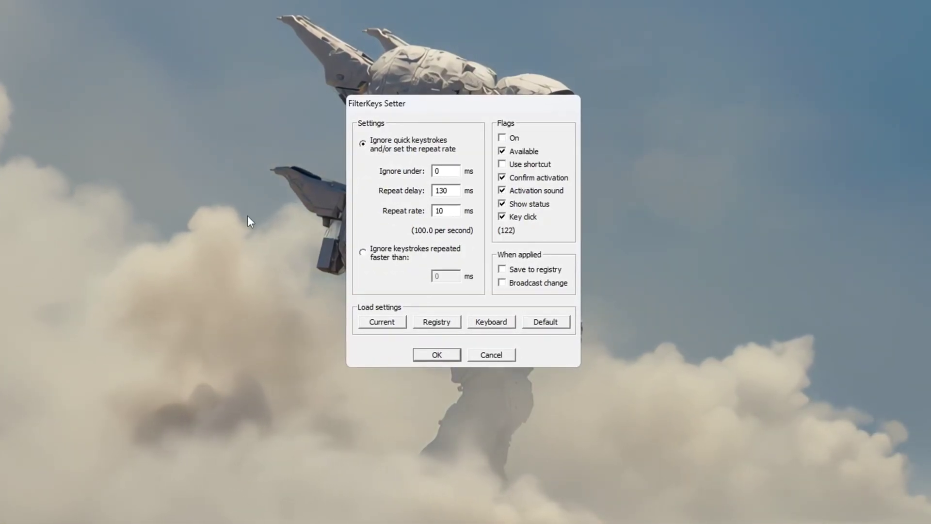
Step: Keep Ignore under 0, Repeat delay 130 and Repeat rate 10 ms, and enable Save to registry
double_click(440, 170)
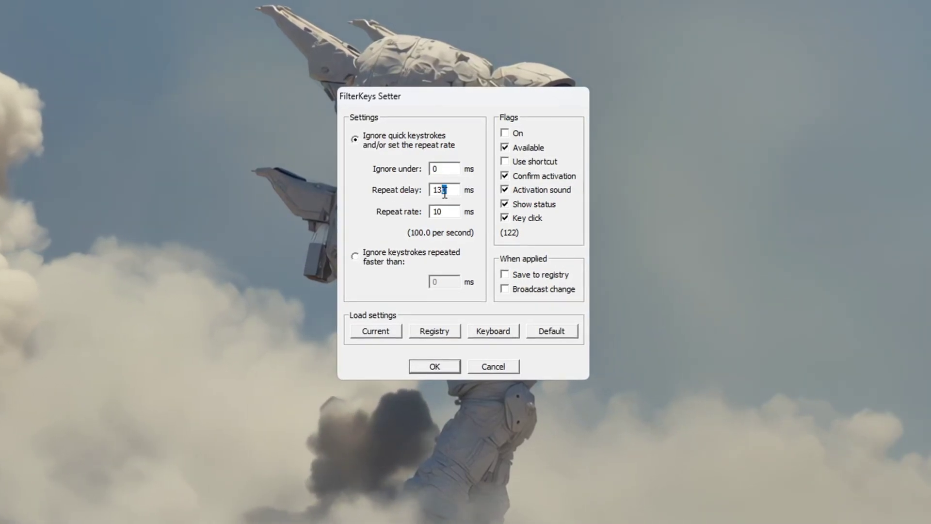
double_click(444, 190)
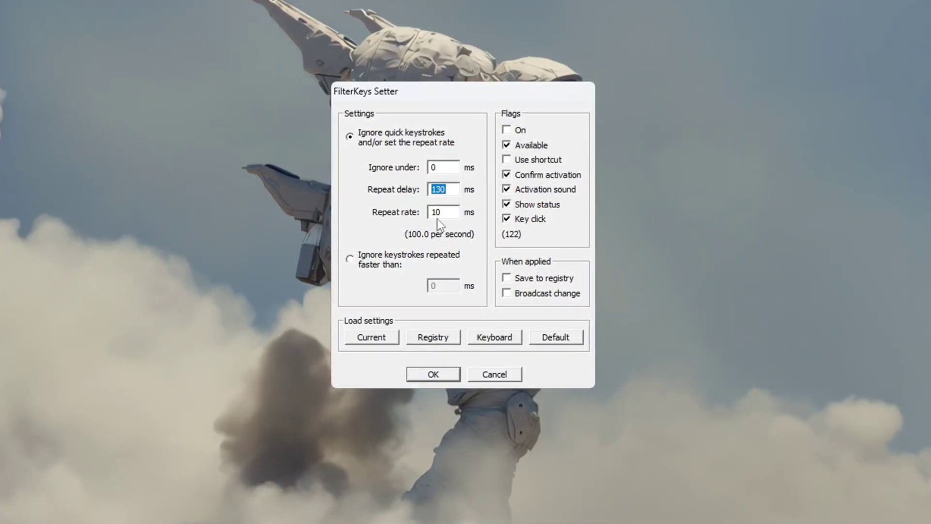
double_click(438, 216)
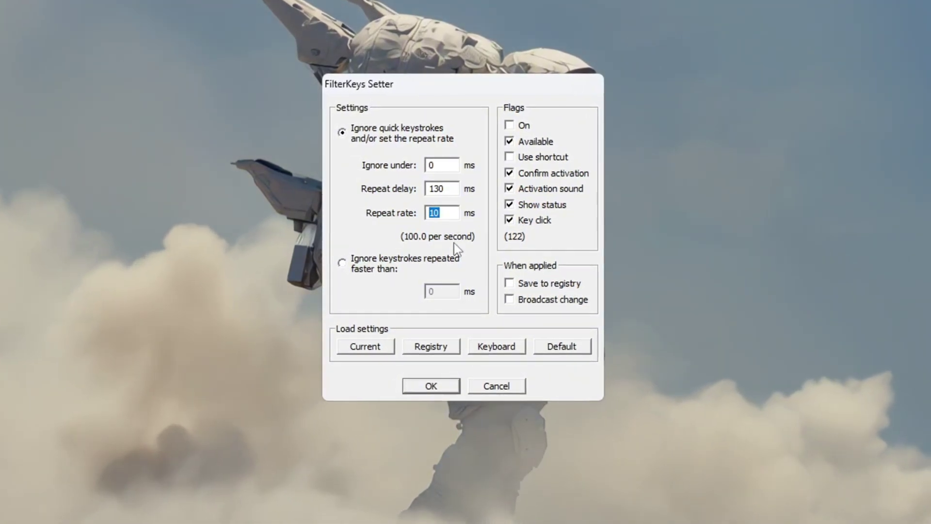
click(443, 214)
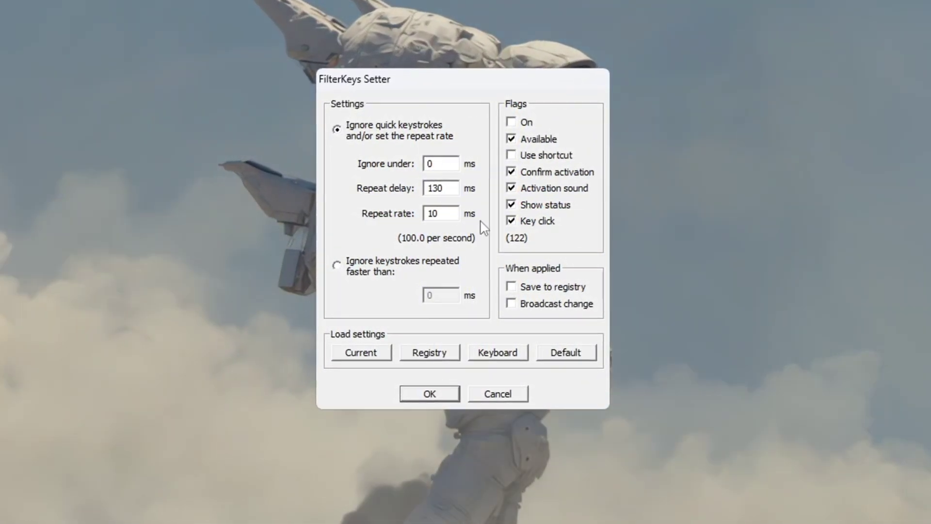
click(513, 289)
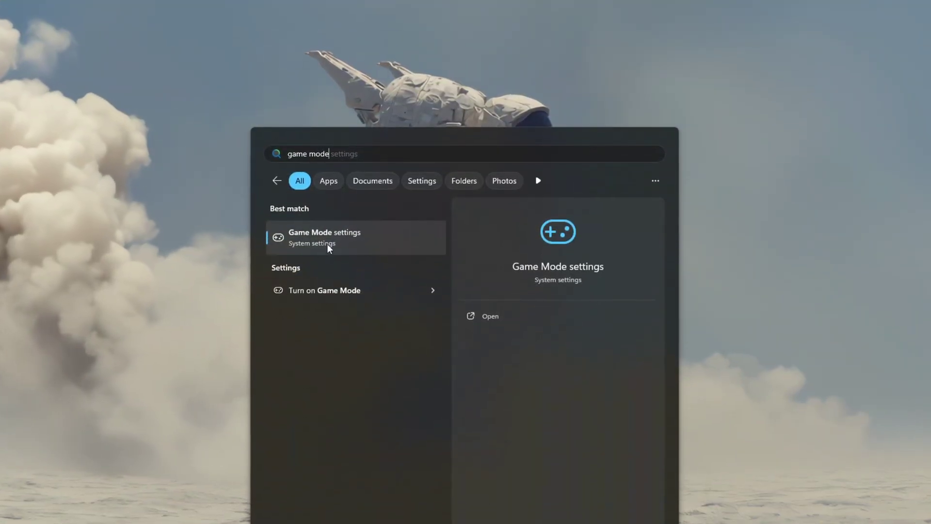
Step: Open Game Mode settings, confirming it is on, and bring up the Graphics app list
click(340, 238)
drag(474, 129, 455, 82)
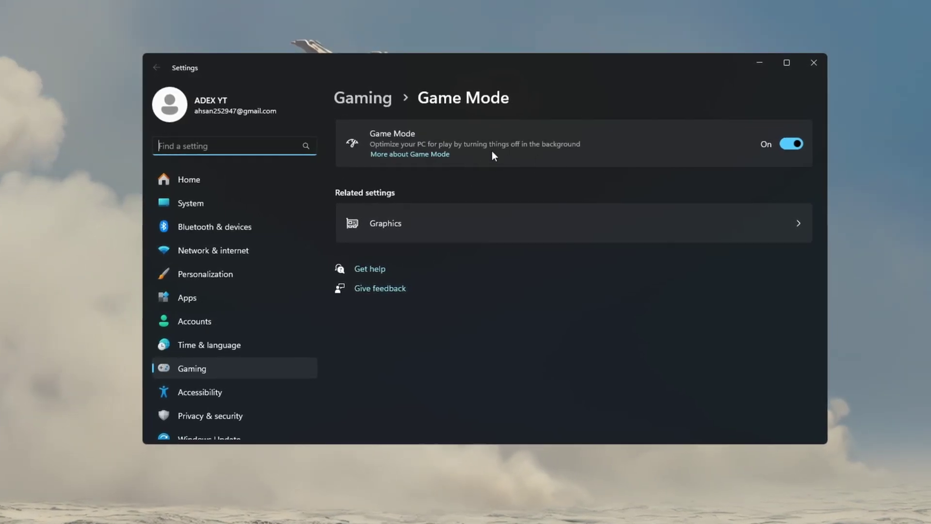
click(388, 228)
scroll(386, 226, down, 5)
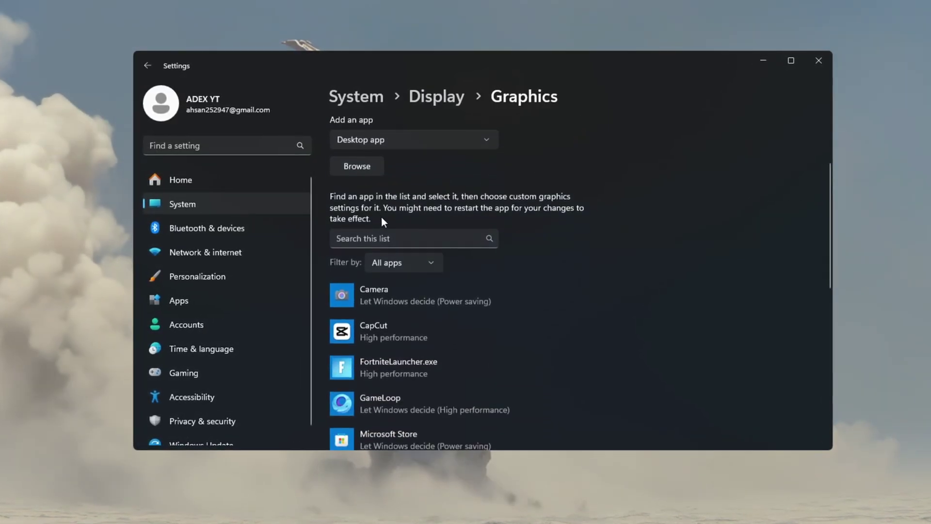
scroll(363, 179, down, 3)
Step: Set FortniteLauncher.exe's graphics preference to High performance and save it
click(362, 216)
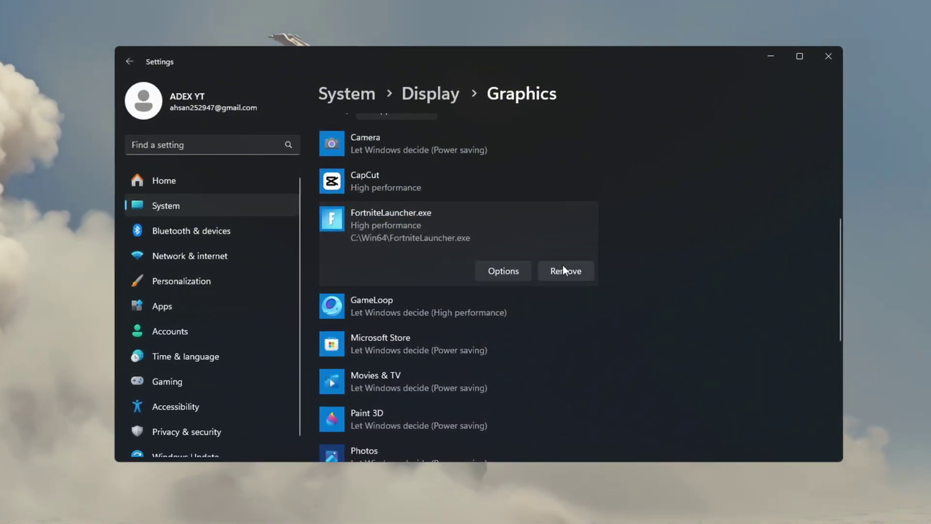
click(505, 271)
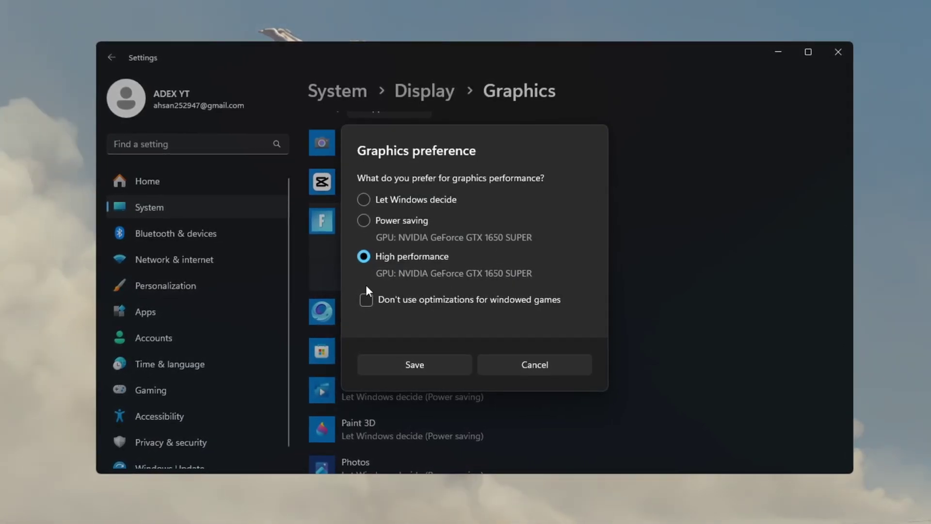
click(423, 373)
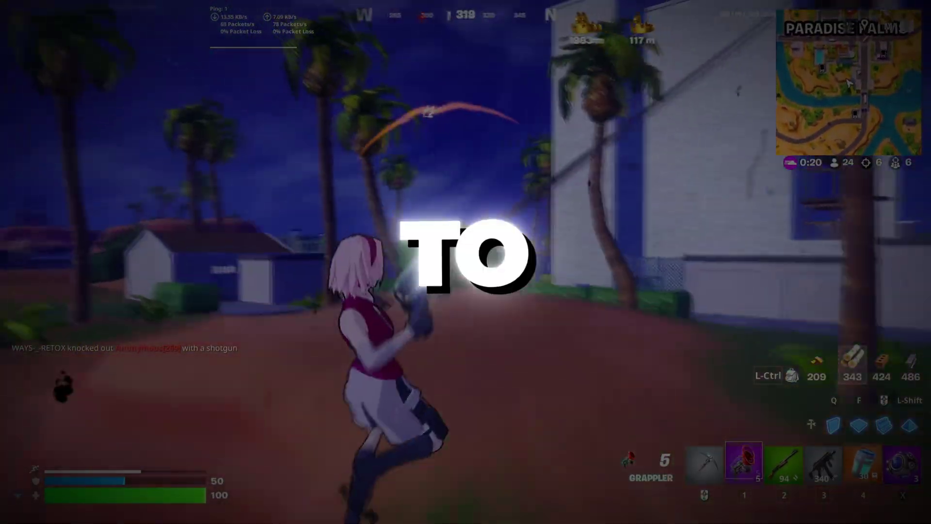
key(4)
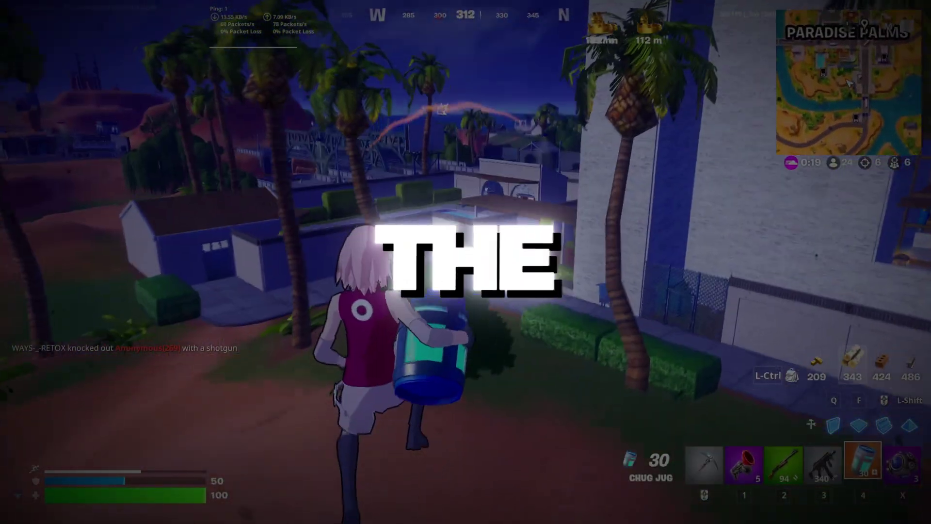
key(w)
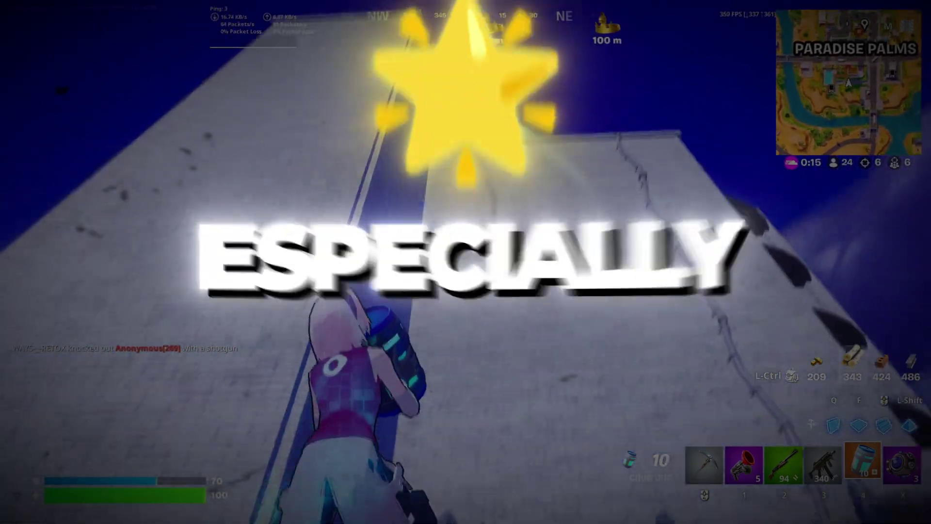
key(1)
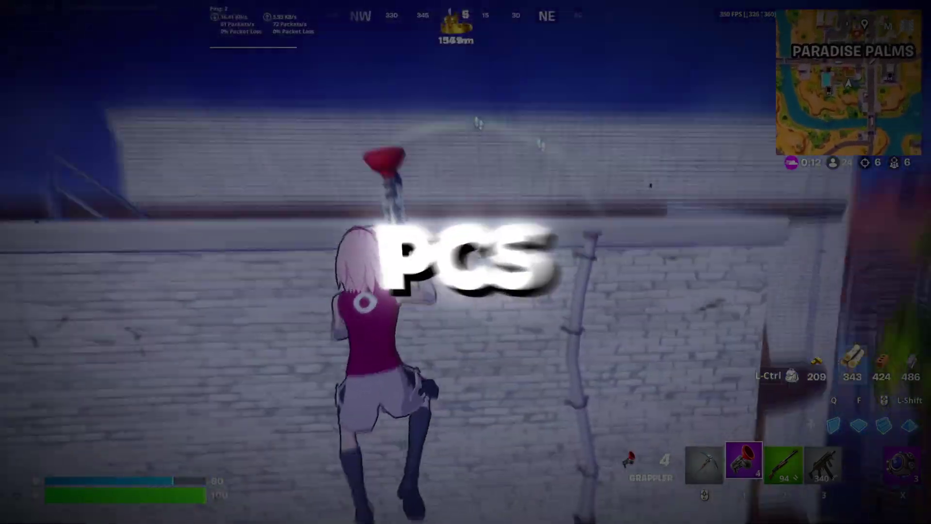
key(2)
key(w)
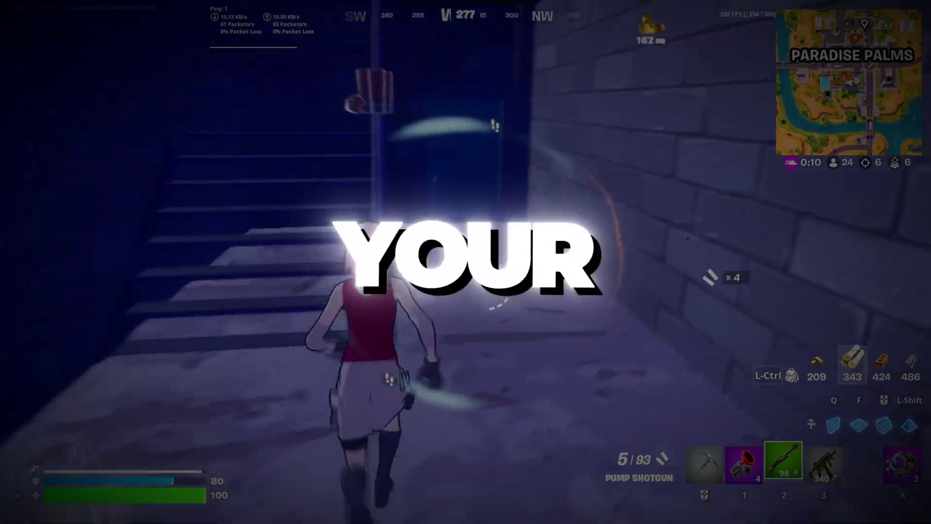
key(w)
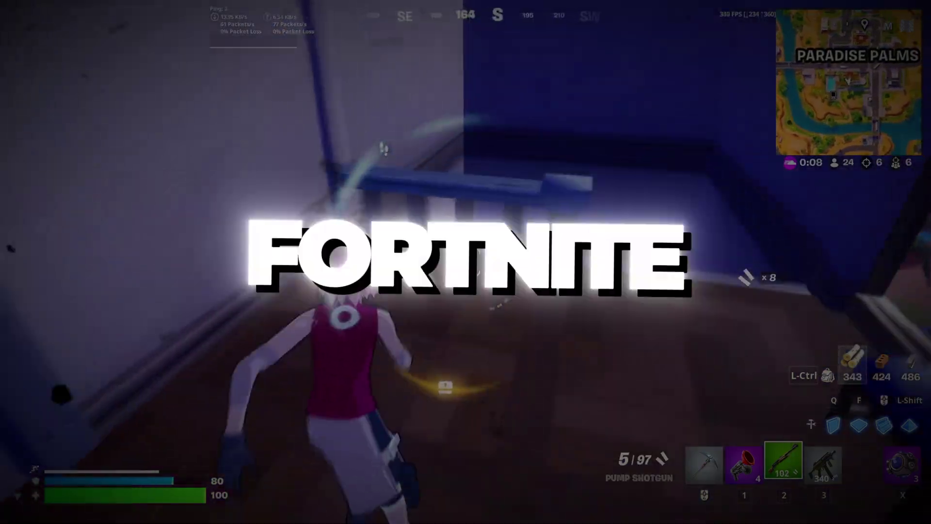
key(w)
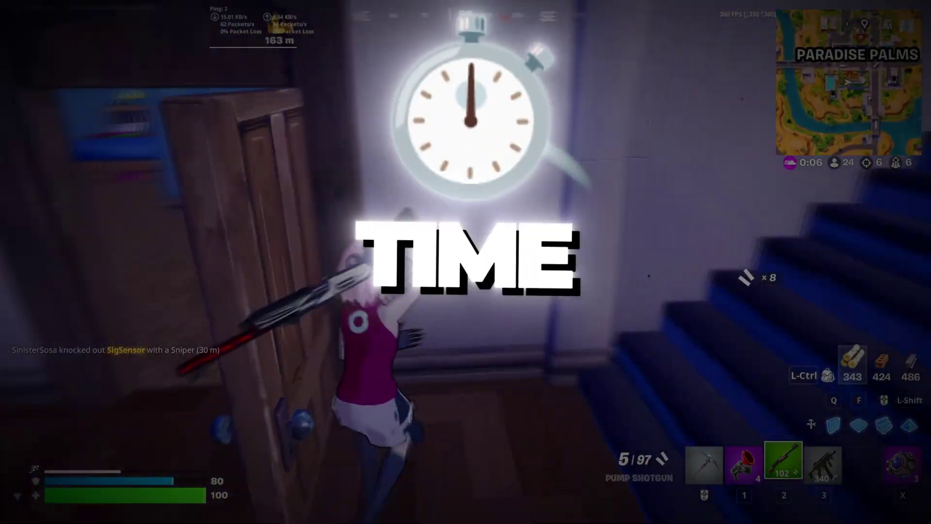